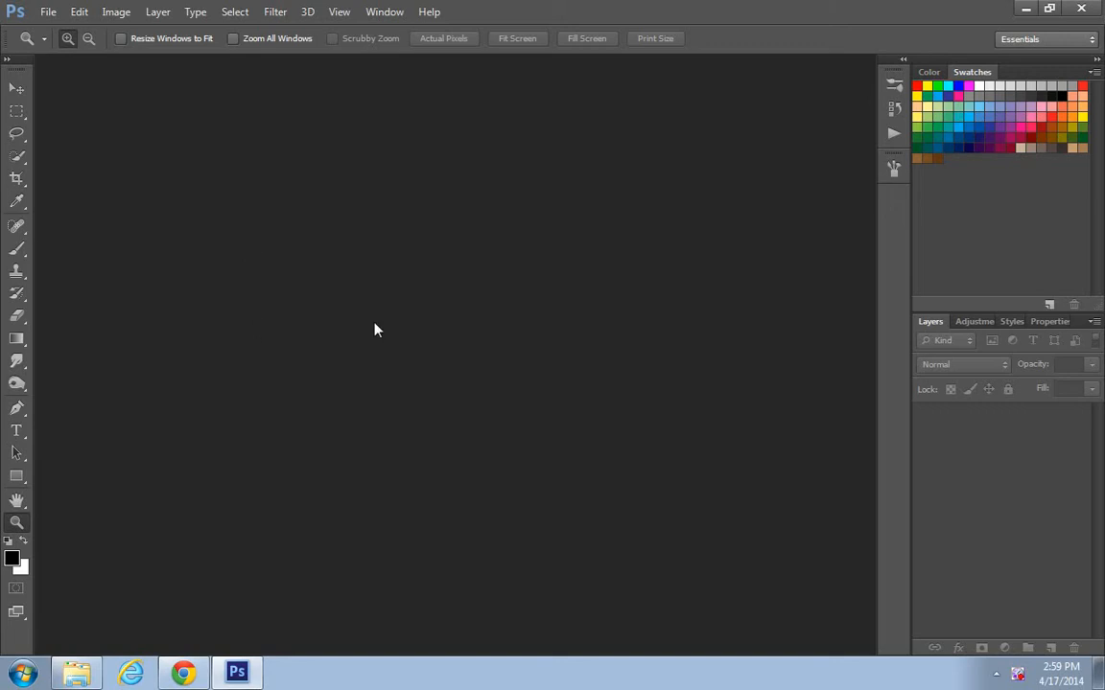
- Open the desktop file _MG_3244.CR2 using the Camera Raw format
{"action": "left_click", "coordinate": [57, 19]}
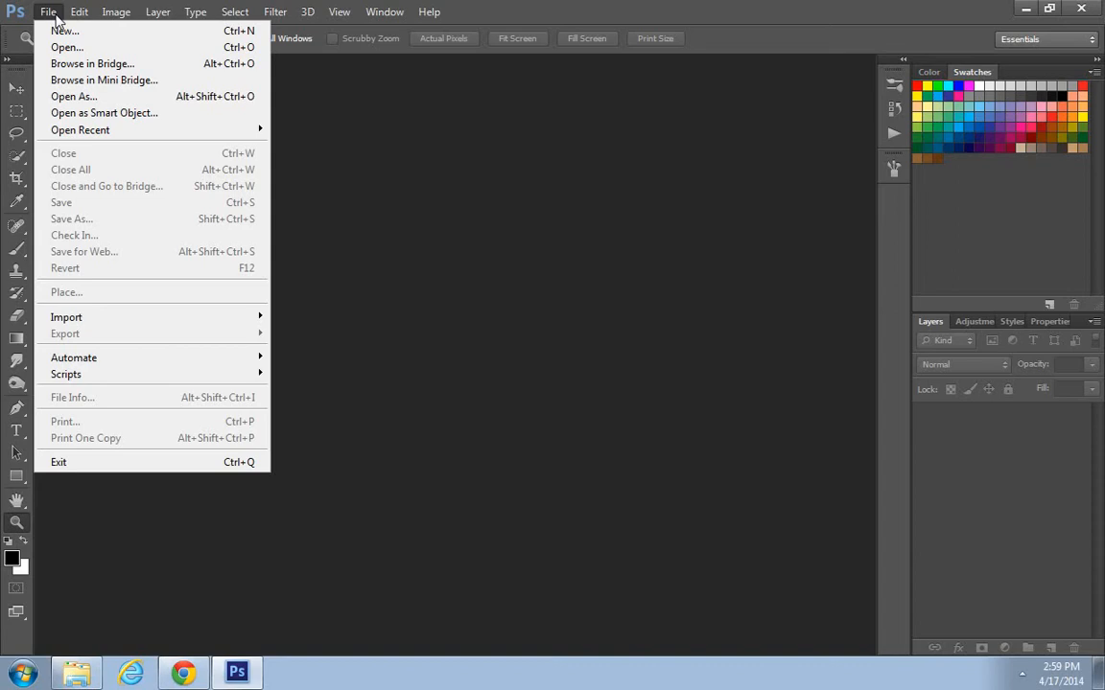
{"action": "left_click", "coordinate": [85, 97]}
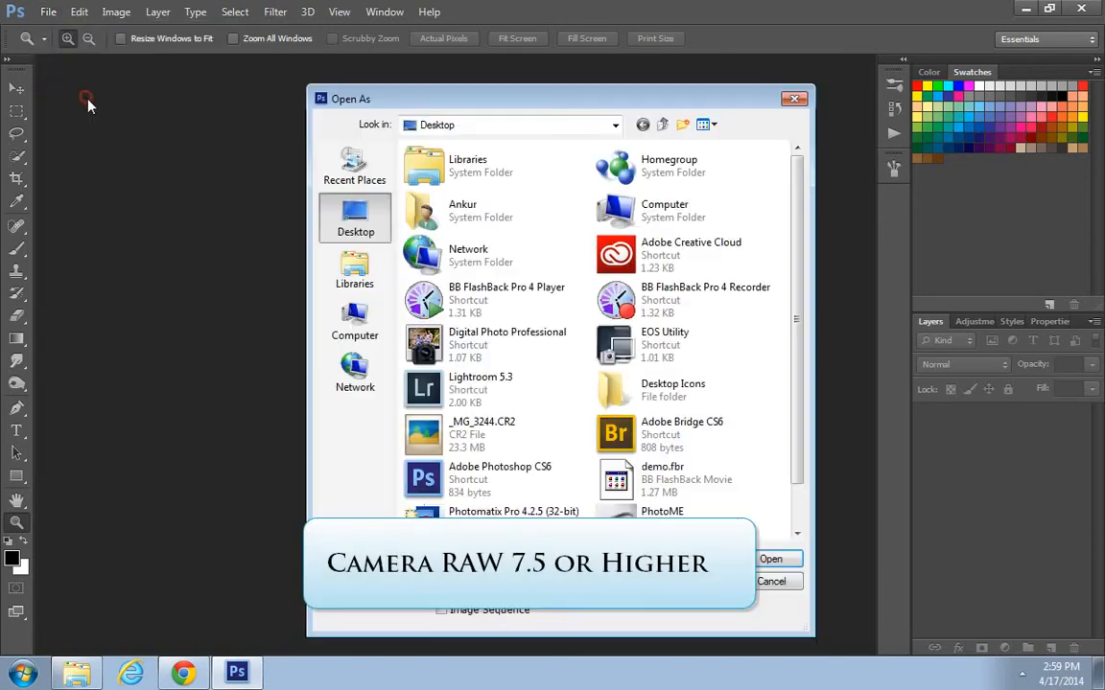
{"action": "left_click_drag", "start_coordinate": [795, 303], "coordinate": [801, 393]}
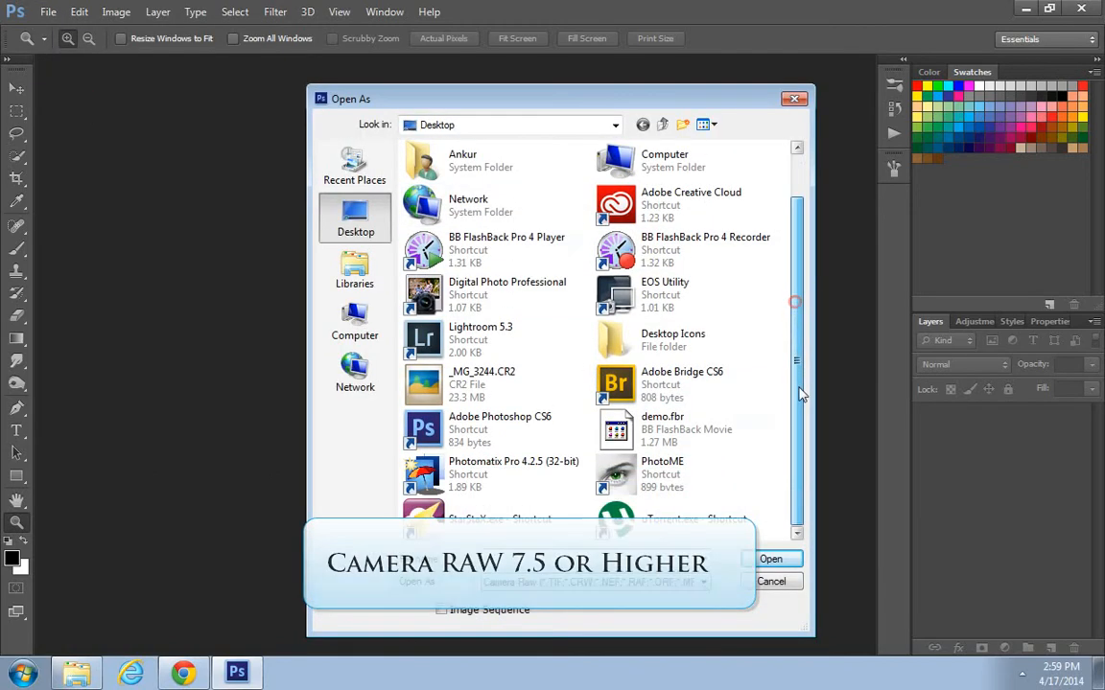
{"action": "left_click", "coordinate": [597, 582]}
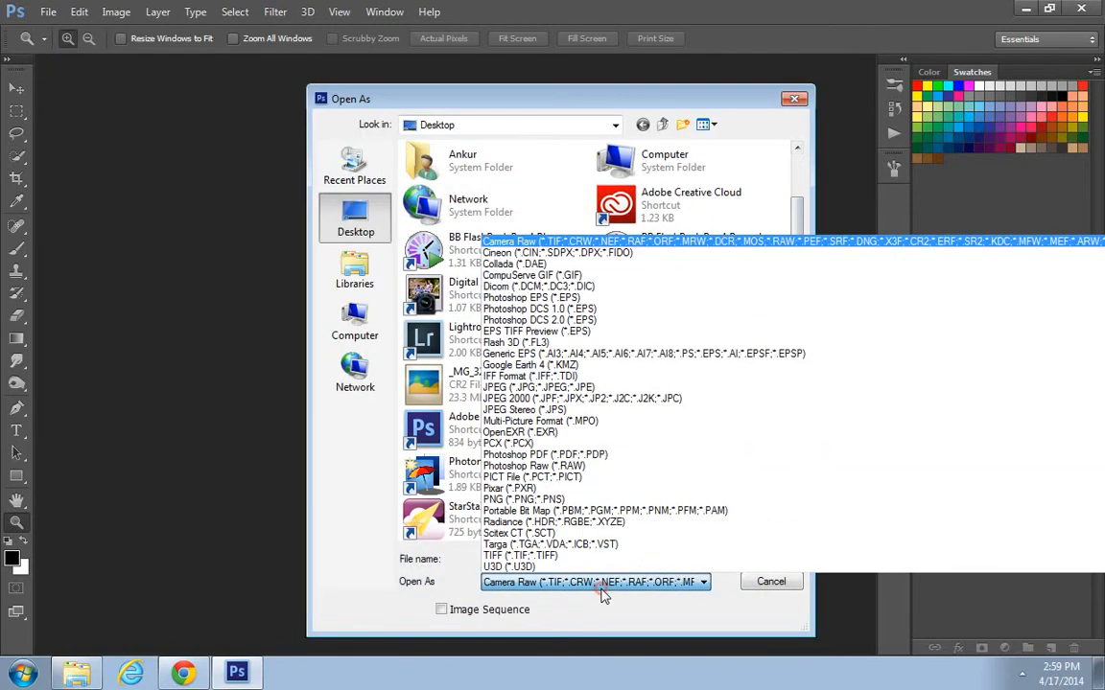
{"action": "left_click", "coordinate": [544, 240]}
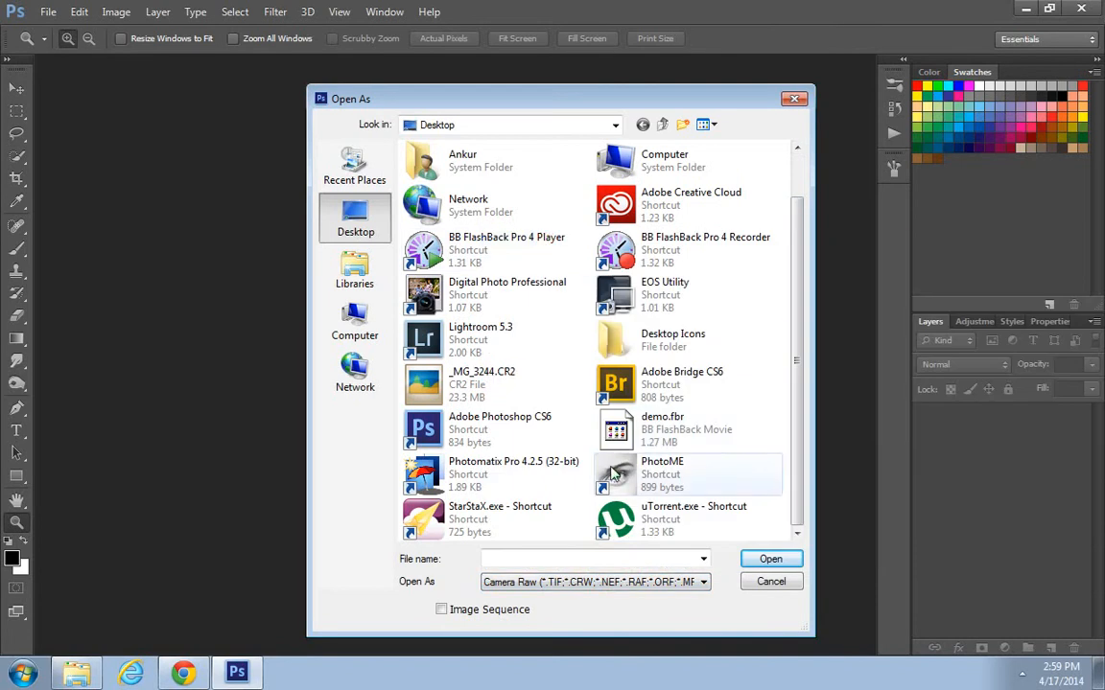
{"action": "left_click", "coordinate": [482, 384]}
{"action": "left_click", "coordinate": [772, 561]}
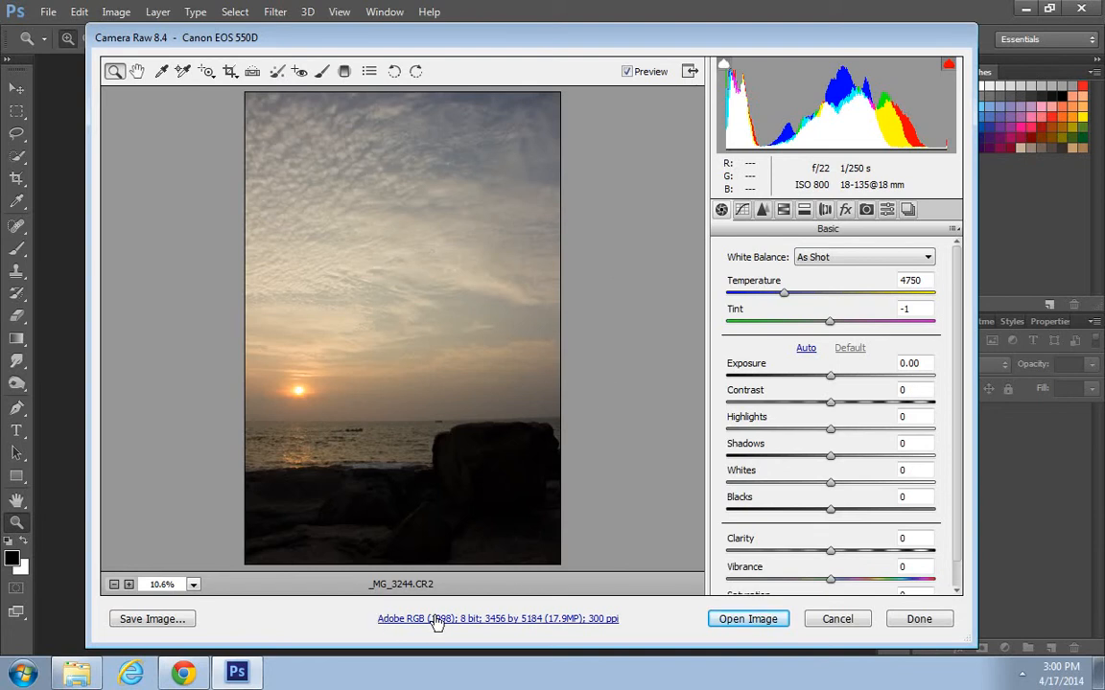
- Review the workflow options for colour space and bit depth, keeping Adobe RGB (1998) and 8 Bits/Channel
{"action": "left_click", "coordinate": [468, 622]}
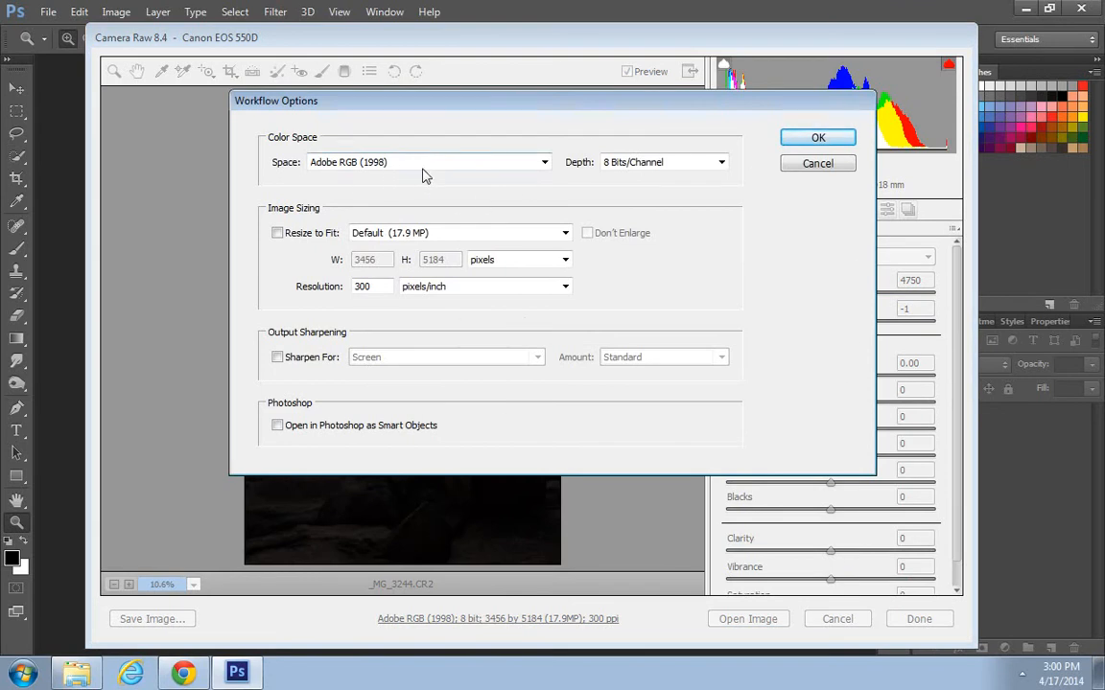
{"action": "left_click", "coordinate": [652, 165]}
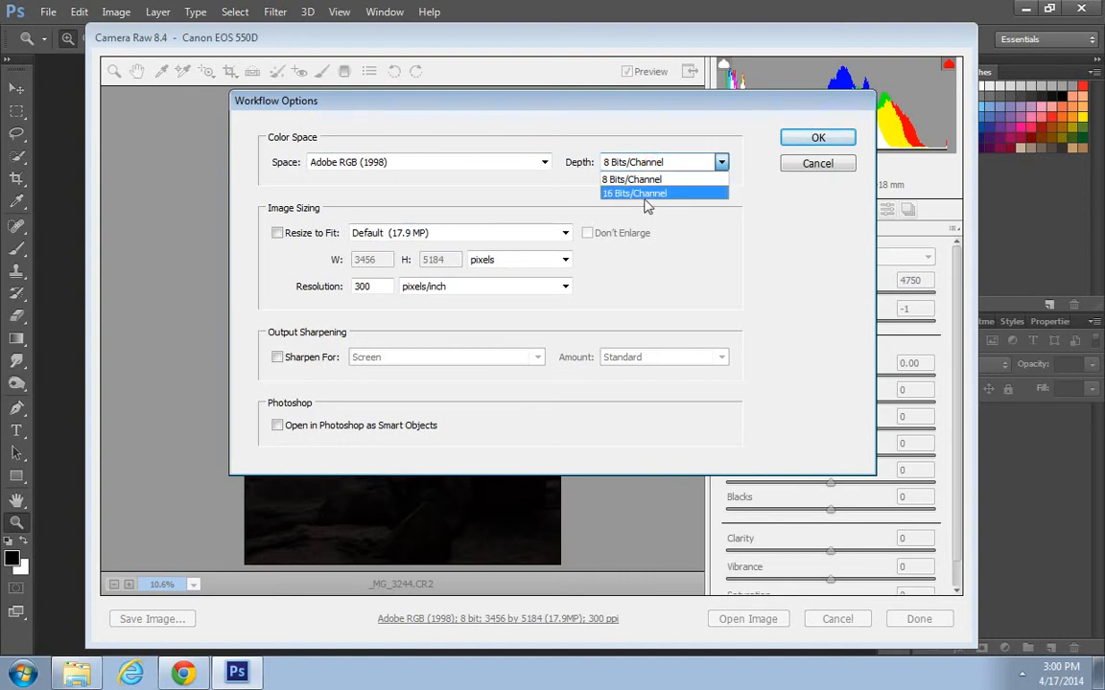
{"action": "left_click", "coordinate": [760, 221]}
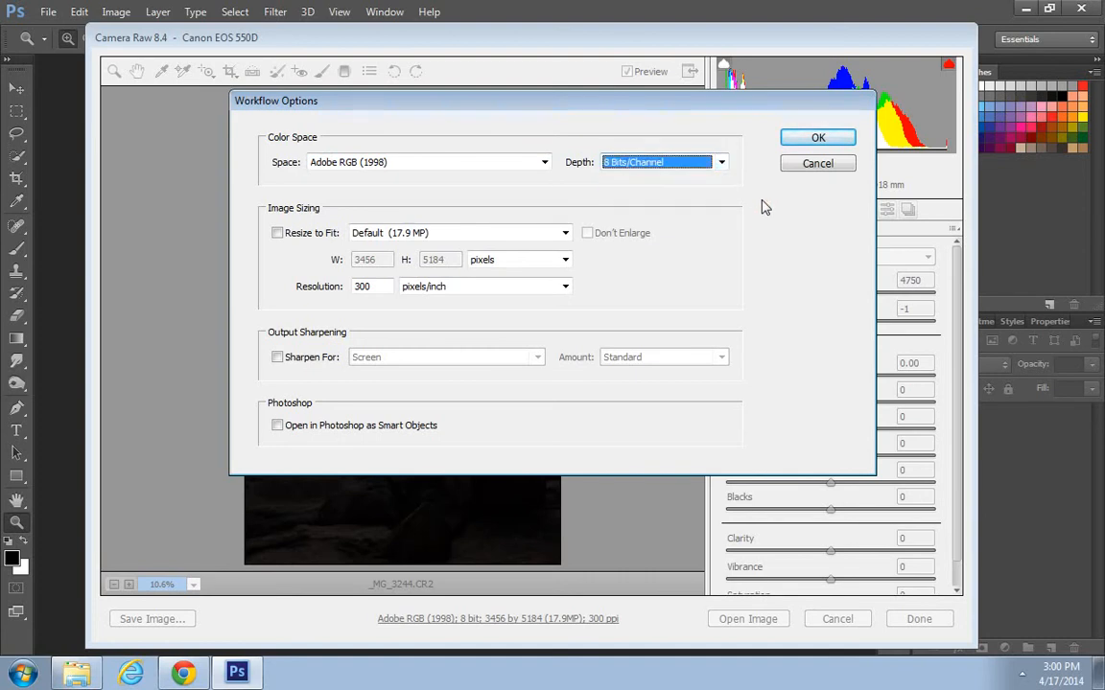
{"action": "left_click", "coordinate": [815, 139]}
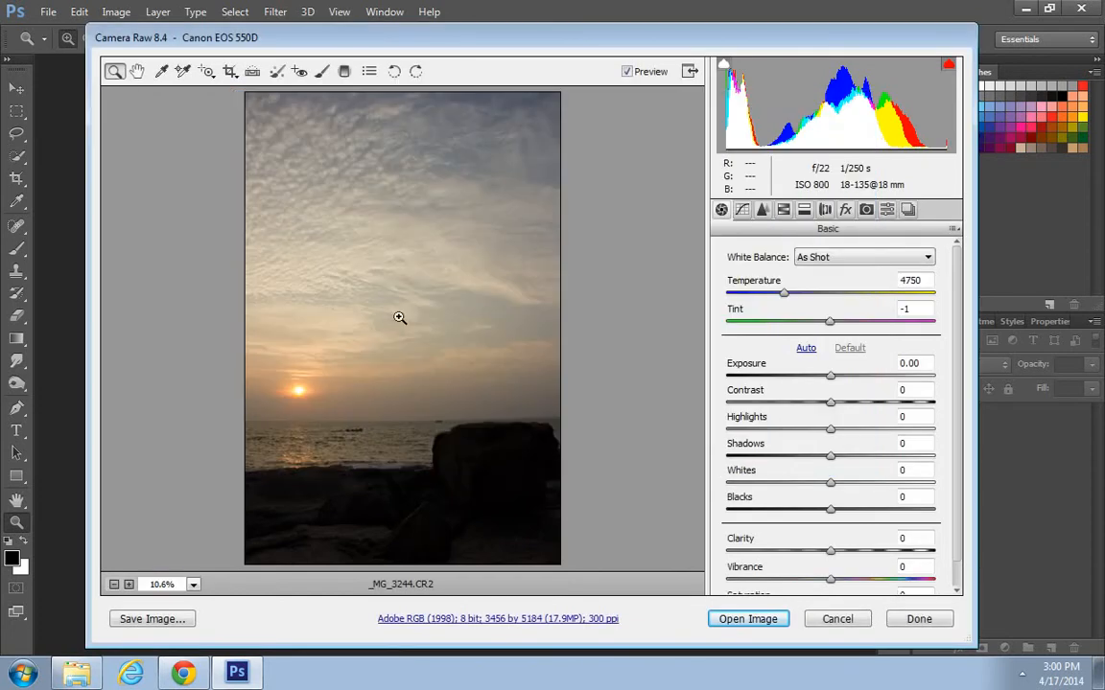
- Enable lens profile corrections for the photo and check the manual lens correction settings
{"action": "left_click", "coordinate": [825, 211]}
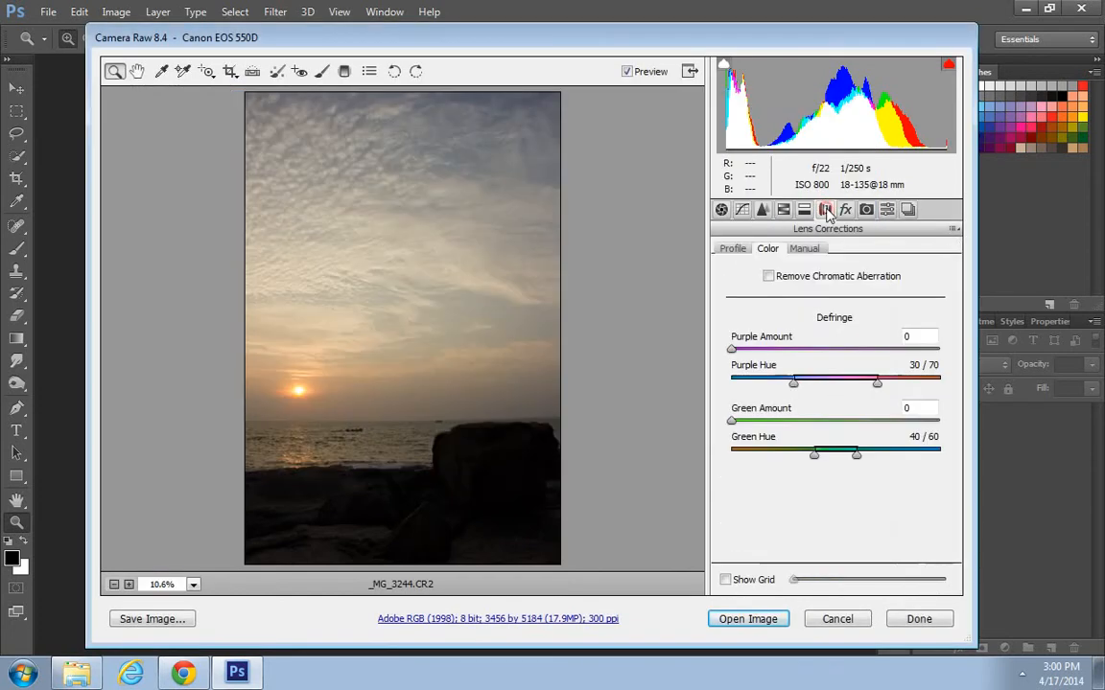
{"action": "left_click", "coordinate": [768, 277]}
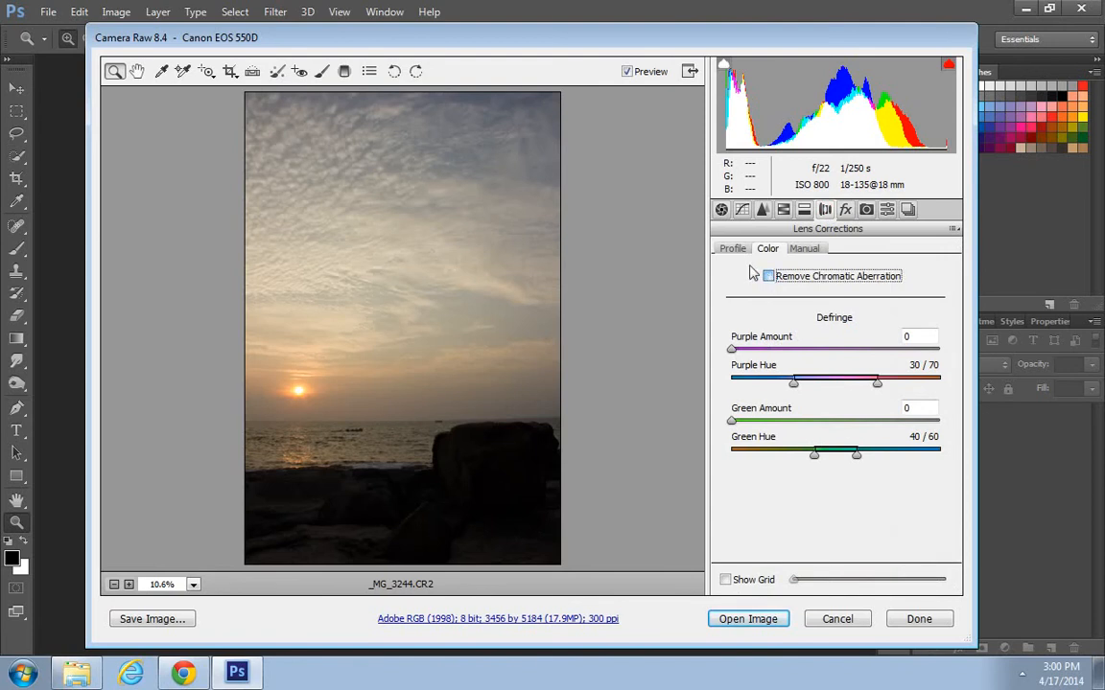
{"action": "left_click", "coordinate": [737, 249]}
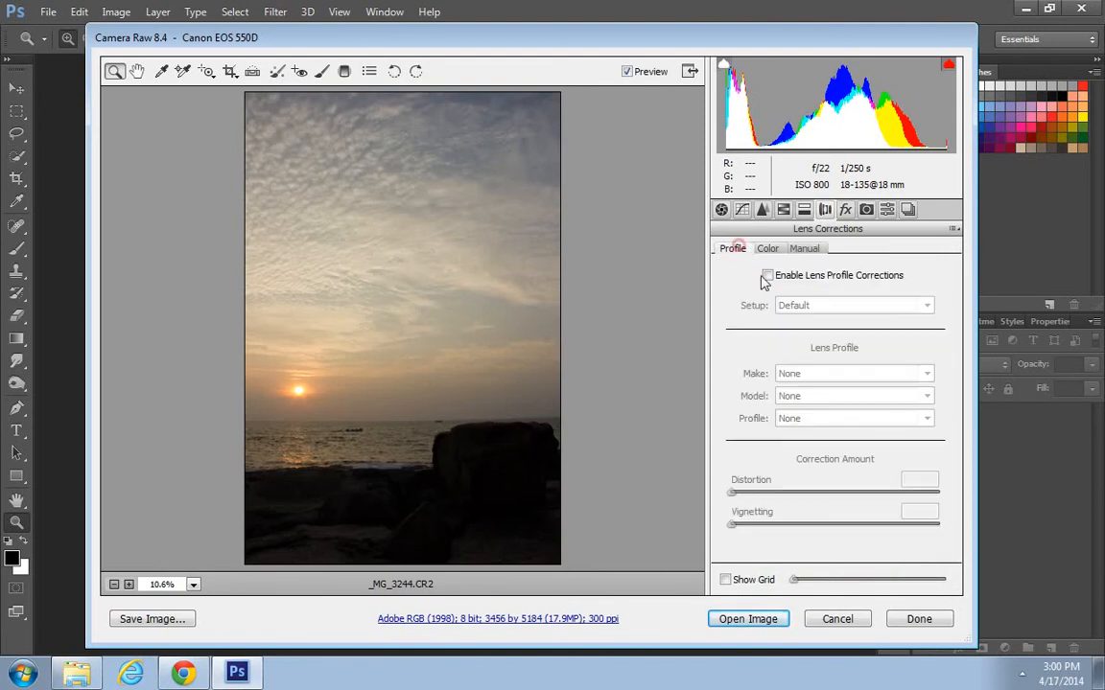
{"action": "left_click", "coordinate": [769, 275]}
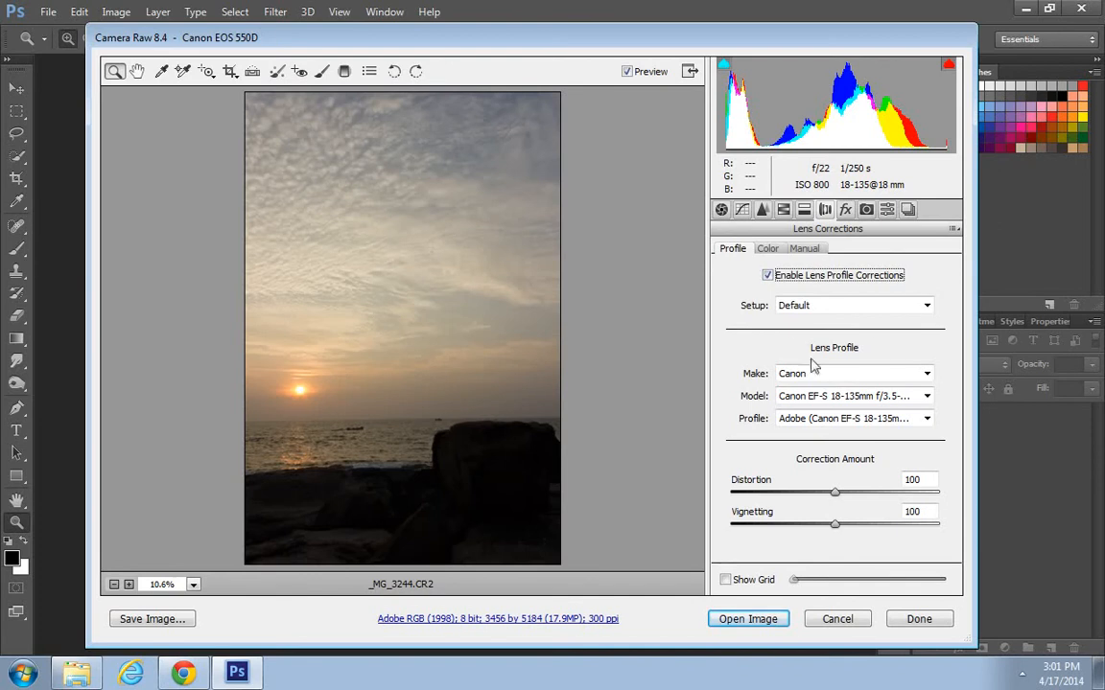
{"action": "left_click", "coordinate": [804, 249]}
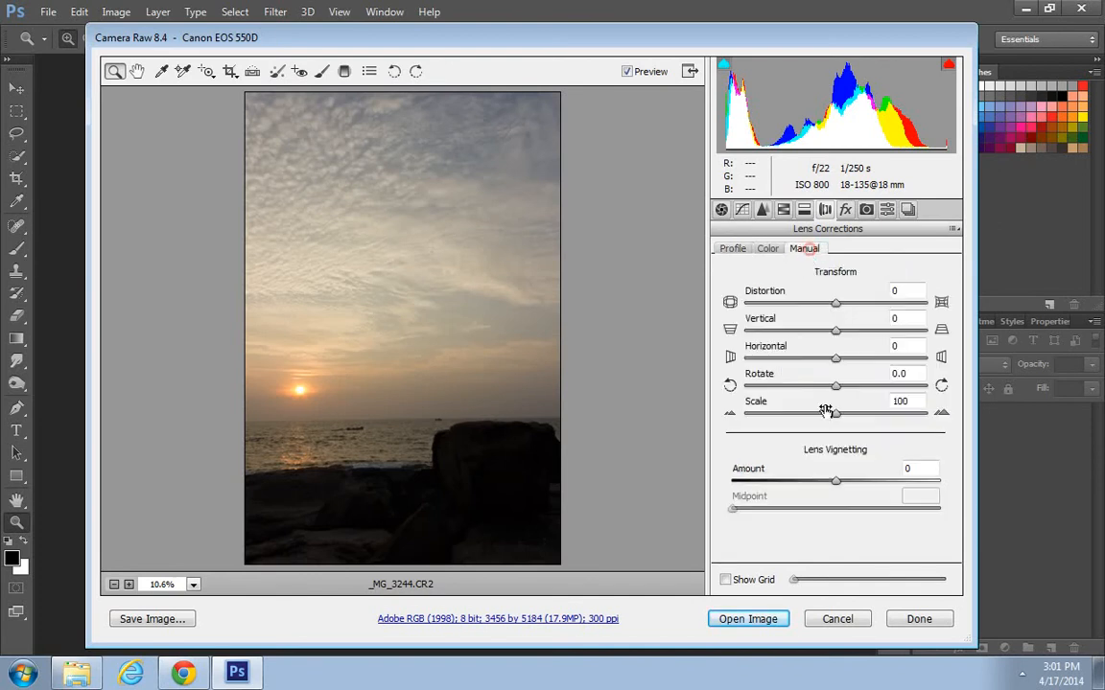
{"action": "left_click", "coordinate": [731, 248]}
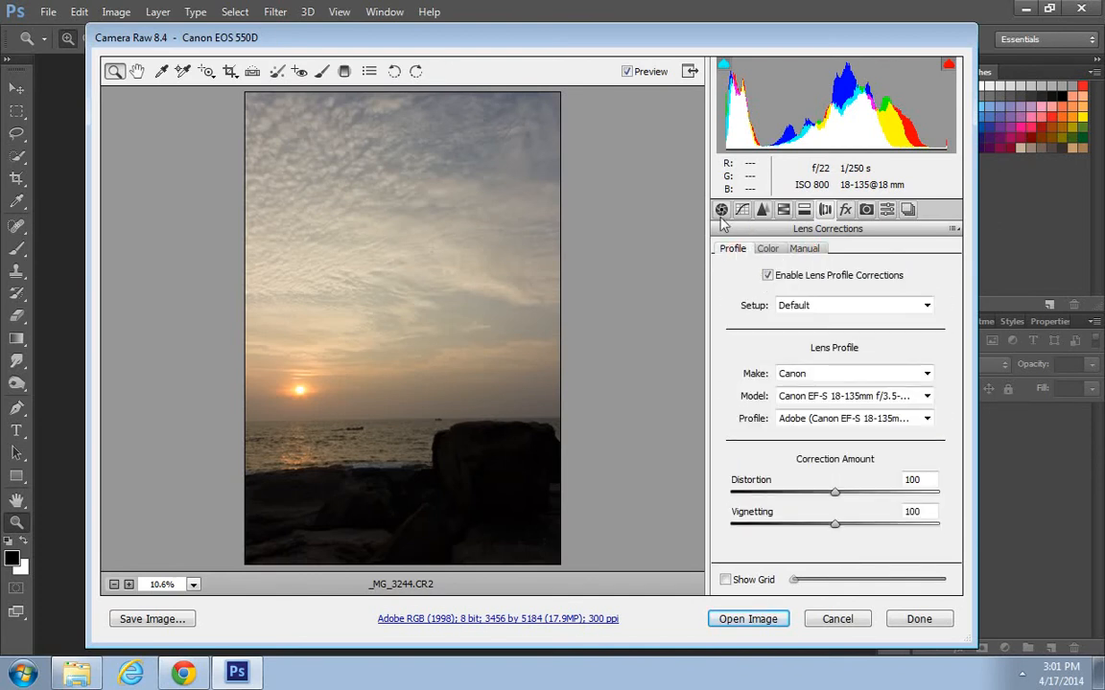
- Warm the white balance by setting Temperature to 5350 and Tint to +9
{"action": "left_click", "coordinate": [721, 210]}
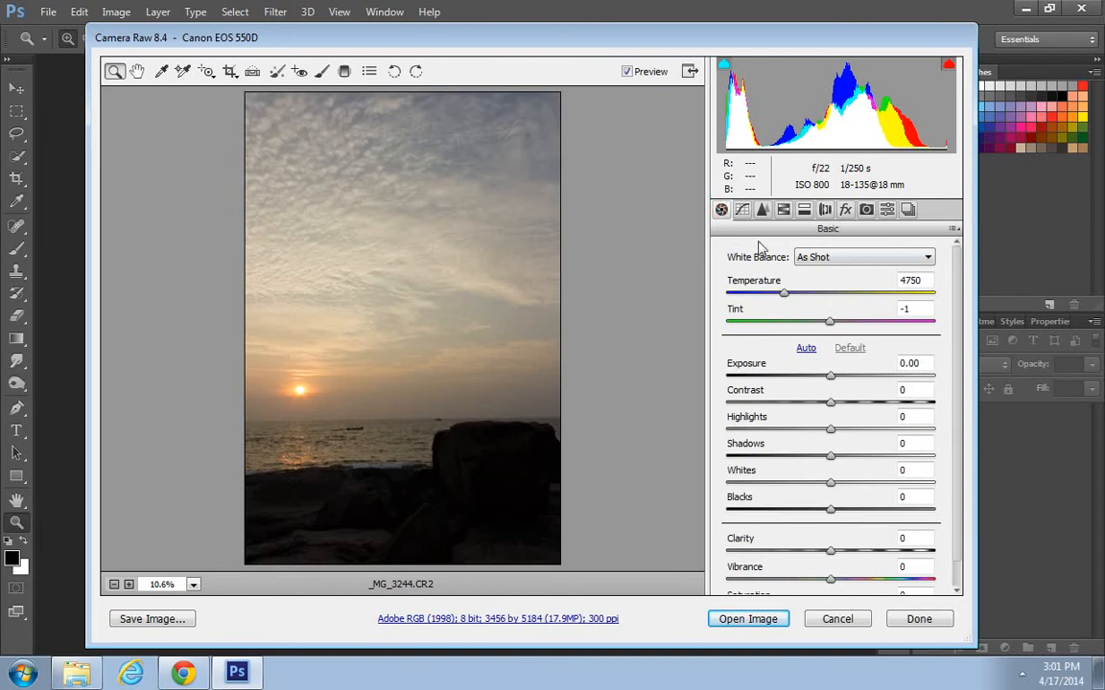
{"action": "left_click", "coordinate": [785, 294]}
{"action": "left_click_drag", "start_coordinate": [785, 294], "coordinate": [797, 296]}
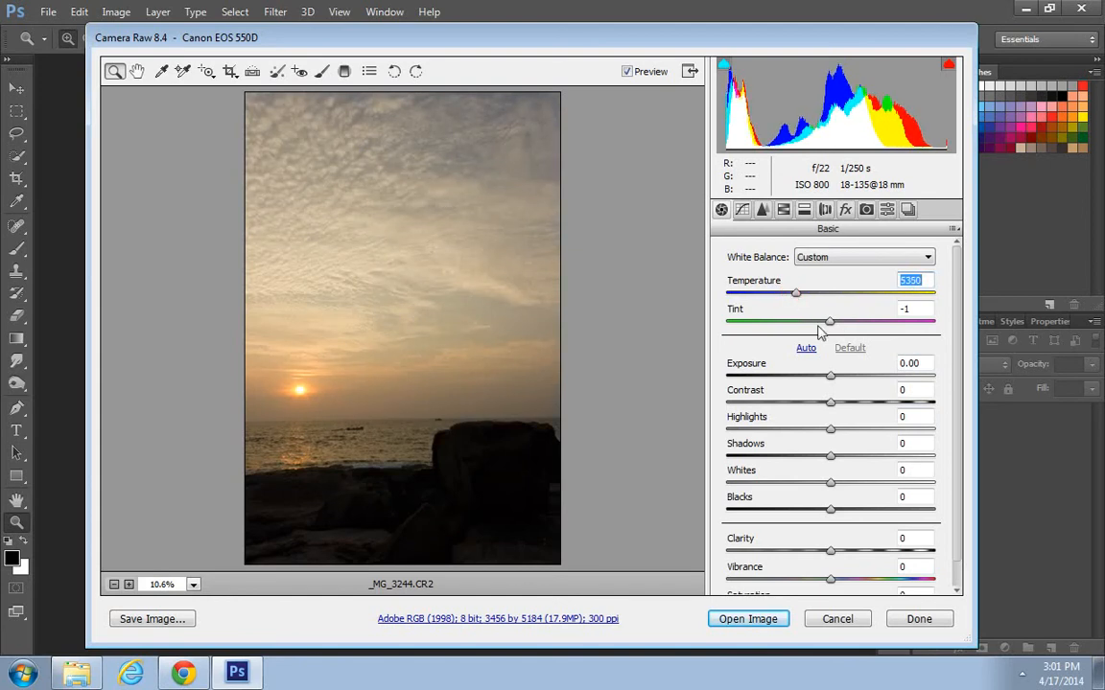
{"action": "left_click_drag", "start_coordinate": [829, 322], "coordinate": [838, 319]}
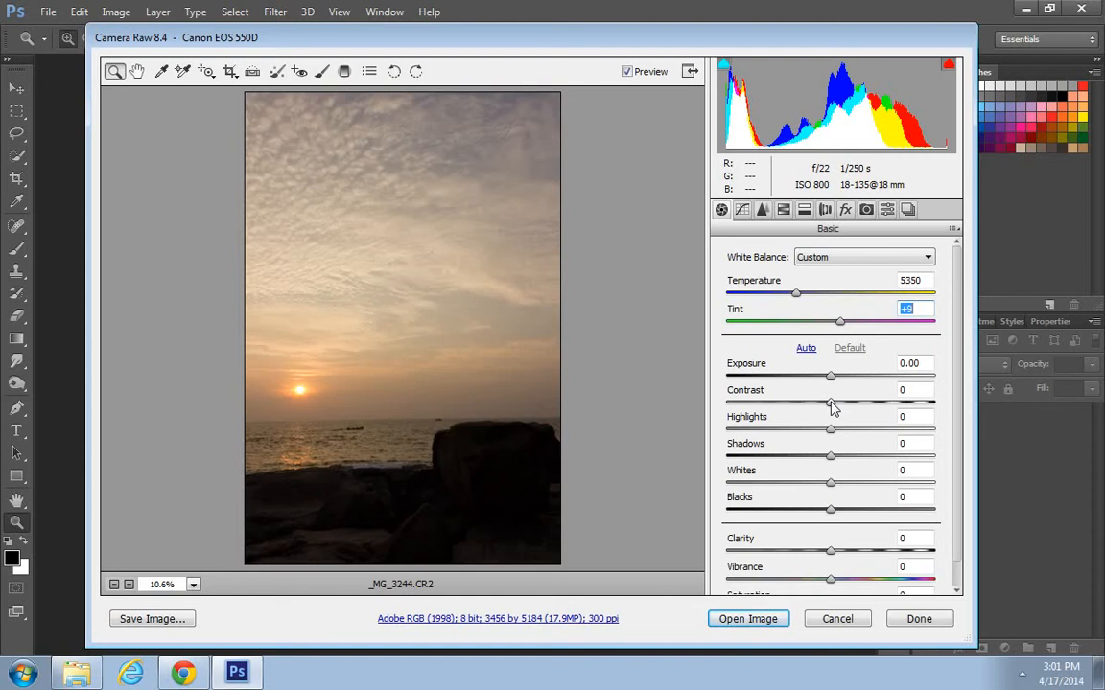
- Set the basic tones to Contrast +58, Highlights -79 and Shadows +96
{"action": "left_click_drag", "start_coordinate": [831, 406], "coordinate": [749, 434]}
{"action": "left_click", "coordinate": [831, 429]}
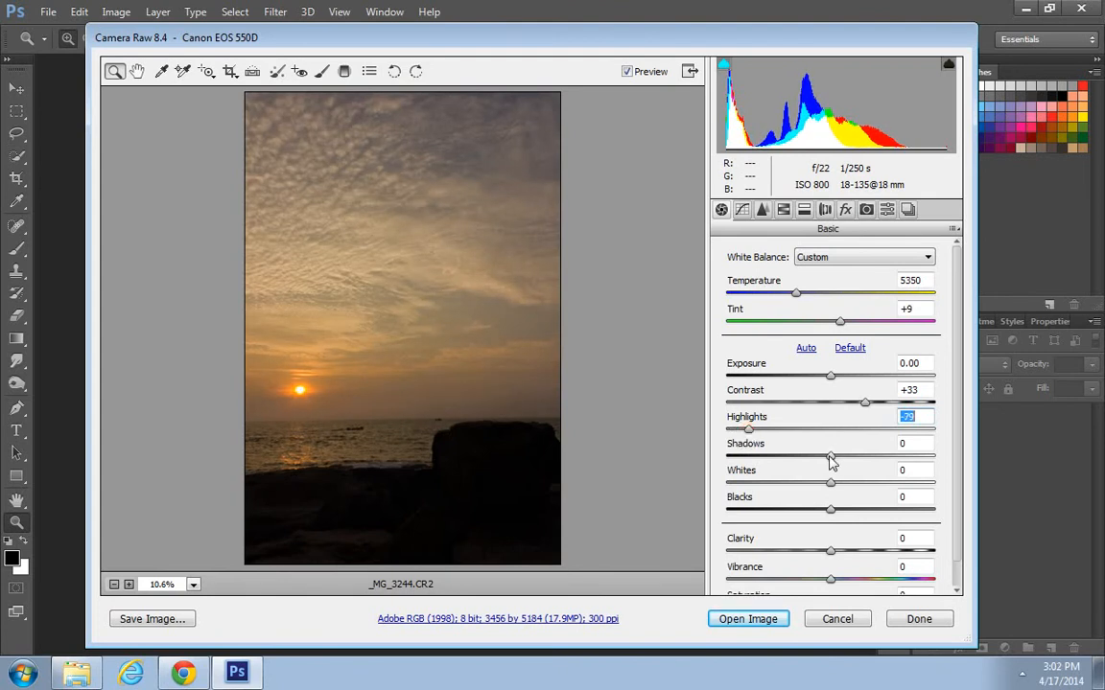
{"action": "left_click_drag", "start_coordinate": [831, 458], "coordinate": [929, 459]}
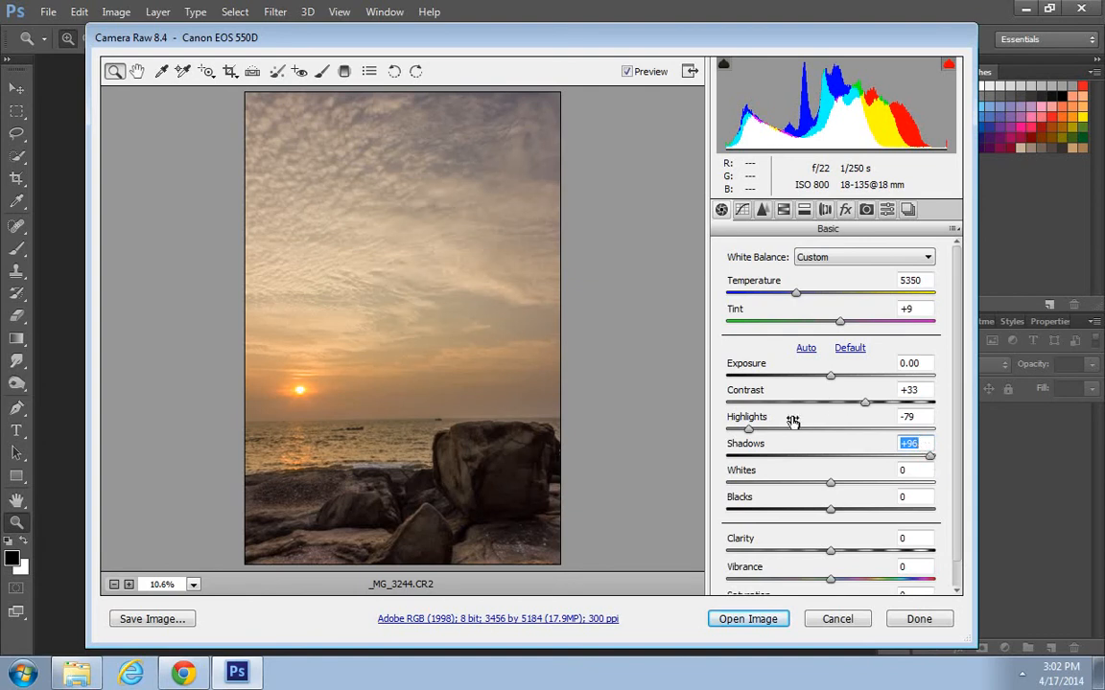
{"action": "left_click_drag", "start_coordinate": [866, 402], "coordinate": [891, 401]}
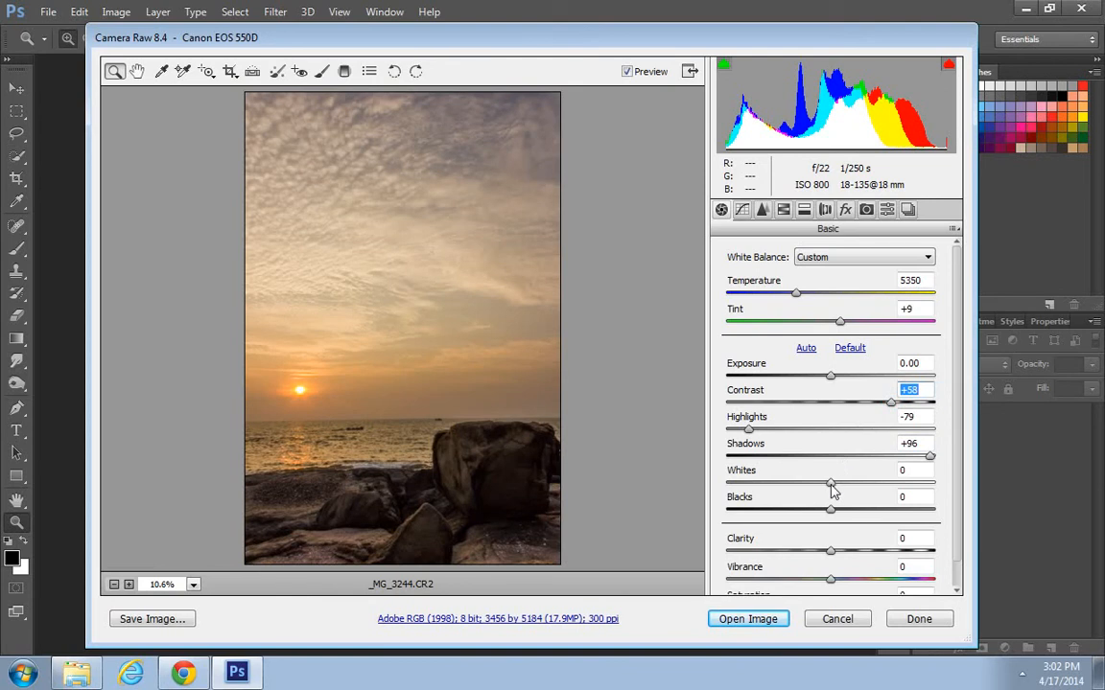
- Set Whites to -27 and Blacks to -11 using the clipping preview
{"action": "key", "text": "alt"}
{"action": "left_click_drag", "start_coordinate": [830, 487], "coordinate": [803, 487]}
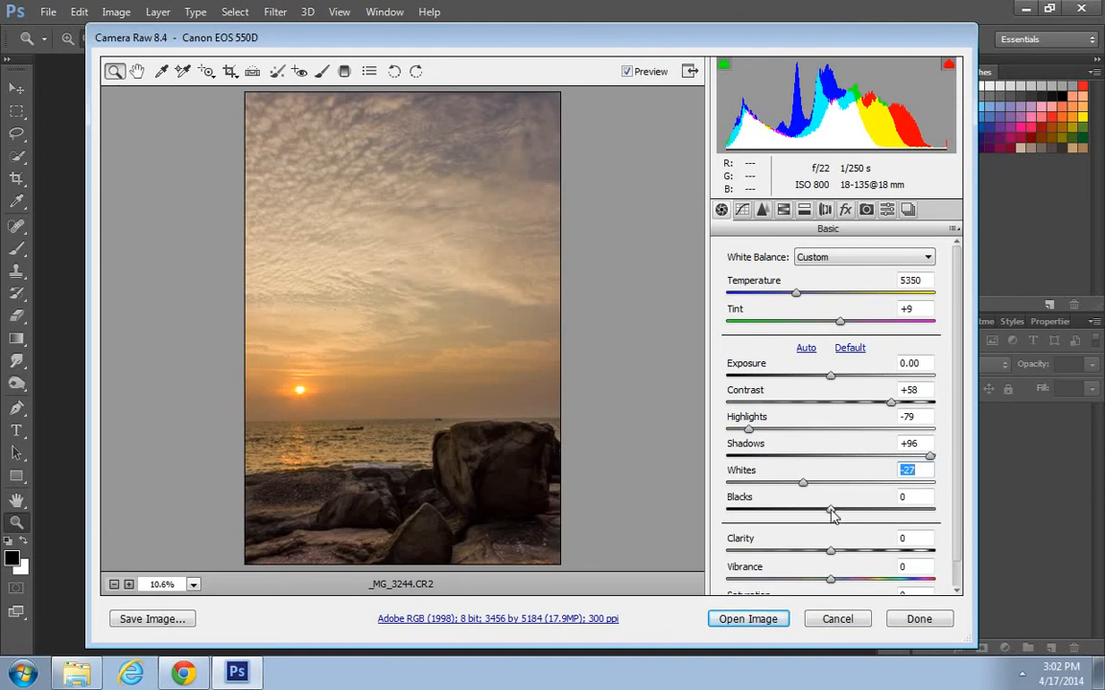
{"action": "key", "text": "alt"}
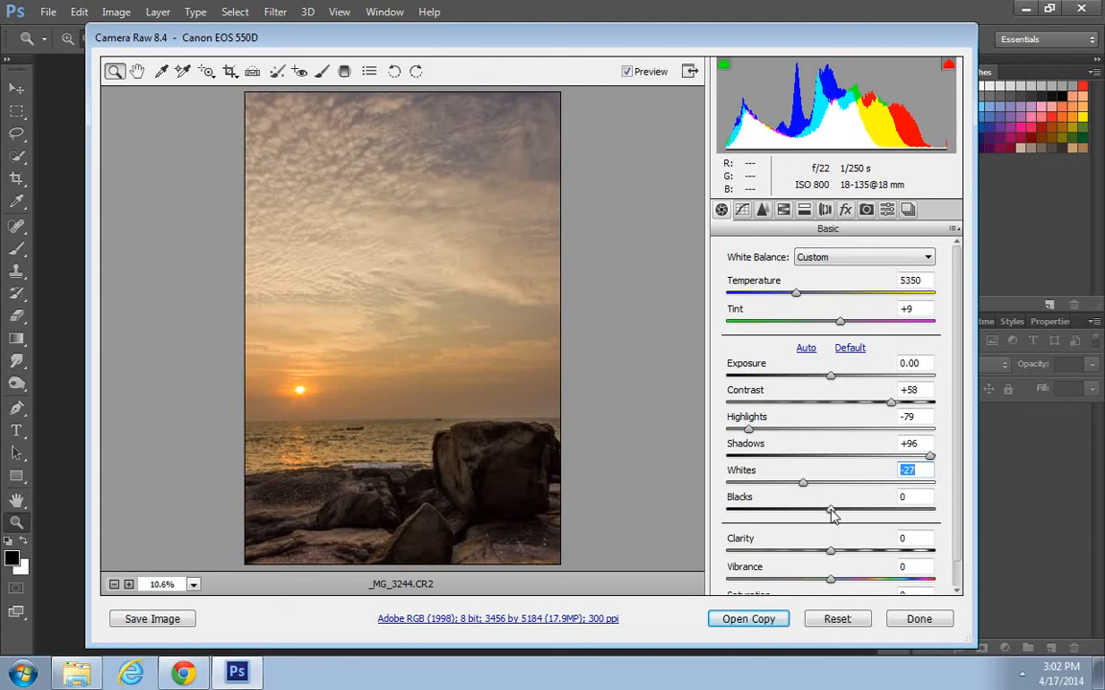
{"action": "mouse_move", "coordinate": [831, 514]}
{"action": "left_mouse_down"}
{"action": "mouse_move", "coordinate": [846, 515]}
{"action": "mouse_move", "coordinate": [820, 518]}
{"action": "left_mouse_up"}
{"action": "mouse_move", "coordinate": [814, 518]}
{"action": "left_mouse_down"}
{"action": "mouse_move", "coordinate": [822, 523]}
{"action": "mouse_move", "coordinate": [765, 519]}
{"action": "mouse_move", "coordinate": [808, 537]}
{"action": "mouse_move", "coordinate": [841, 518]}
{"action": "mouse_move", "coordinate": [821, 520]}
{"action": "left_mouse_up"}
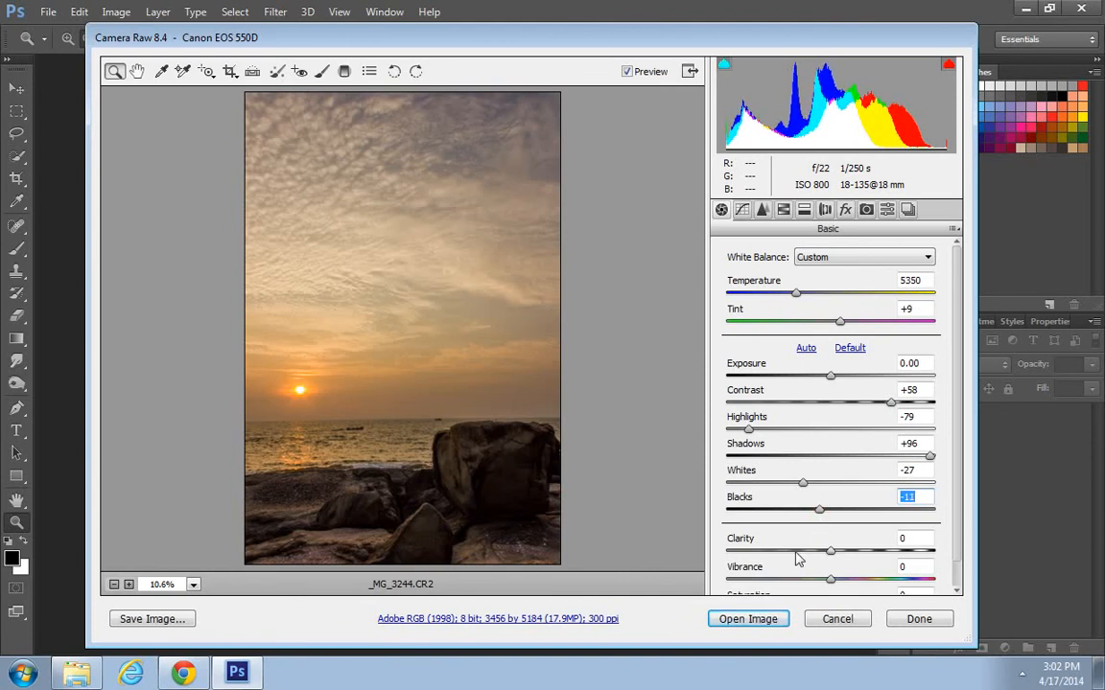
- Raise Clarity to +13 and Vibrance to +5
{"action": "mouse_move", "coordinate": [833, 553]}
{"action": "left_mouse_down"}
{"action": "mouse_move", "coordinate": [852, 556]}
{"action": "mouse_move", "coordinate": [843, 553]}
{"action": "mouse_move", "coordinate": [833, 580]}
{"action": "mouse_move", "coordinate": [845, 584]}
{"action": "mouse_move", "coordinate": [833, 577]}
{"action": "left_mouse_up"}
{"action": "scroll", "coordinate": [956, 551], "scroll_direction": "down", "scroll_amount": 1}
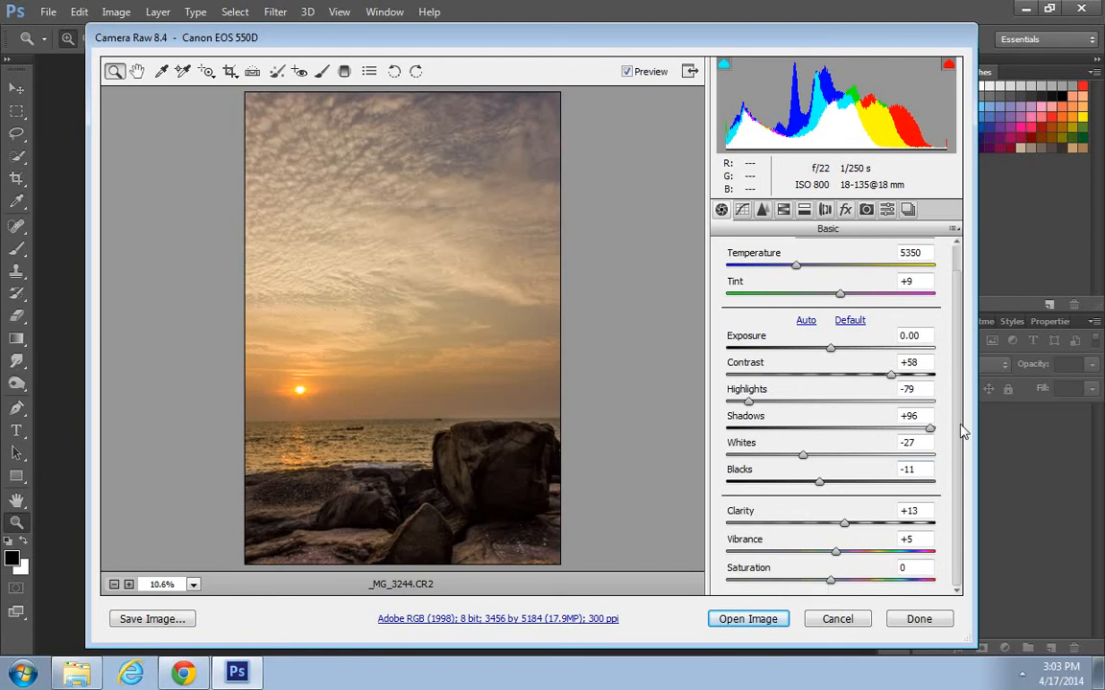
{"action": "scroll", "coordinate": [864, 383], "scroll_direction": "up", "scroll_amount": 1}
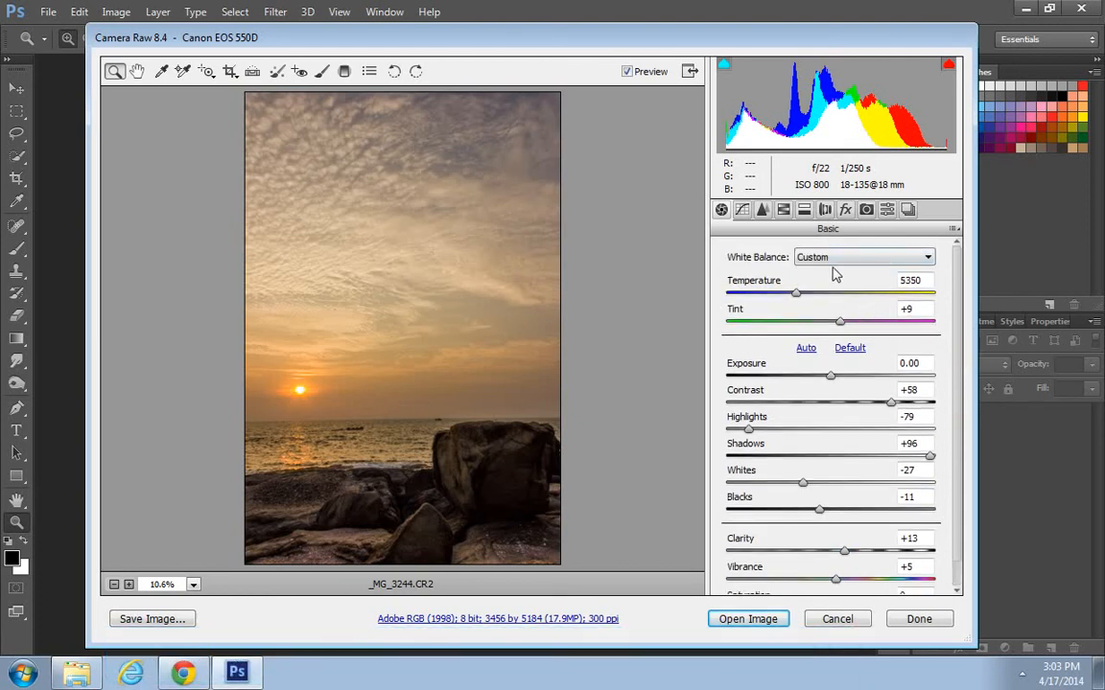
- Increase the HSL saturation of Oranges to +33 and Blues to +51
{"action": "left_click", "coordinate": [783, 209]}
{"action": "left_click", "coordinate": [777, 276]}
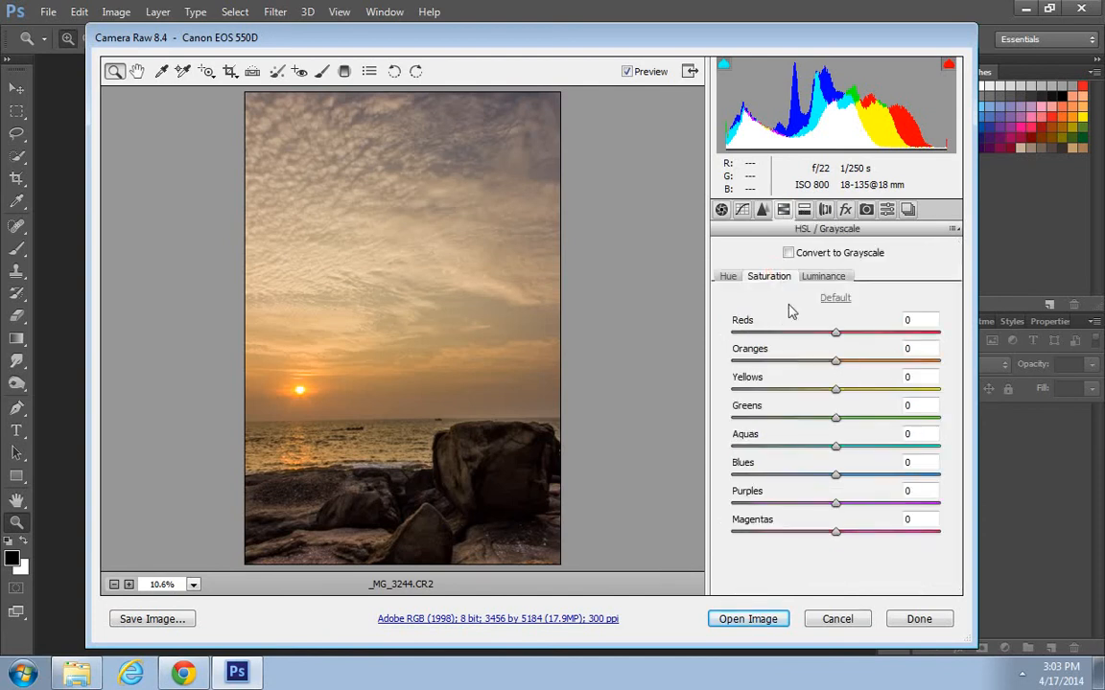
{"action": "left_click", "coordinate": [728, 276]}
{"action": "left_click", "coordinate": [770, 277]}
{"action": "left_click", "coordinate": [823, 276]}
{"action": "left_click", "coordinate": [773, 278]}
{"action": "left_click", "coordinate": [835, 362]}
{"action": "left_click_drag", "start_coordinate": [843, 370], "coordinate": [869, 363]}
{"action": "left_click_drag", "start_coordinate": [835, 475], "coordinate": [888, 476]}
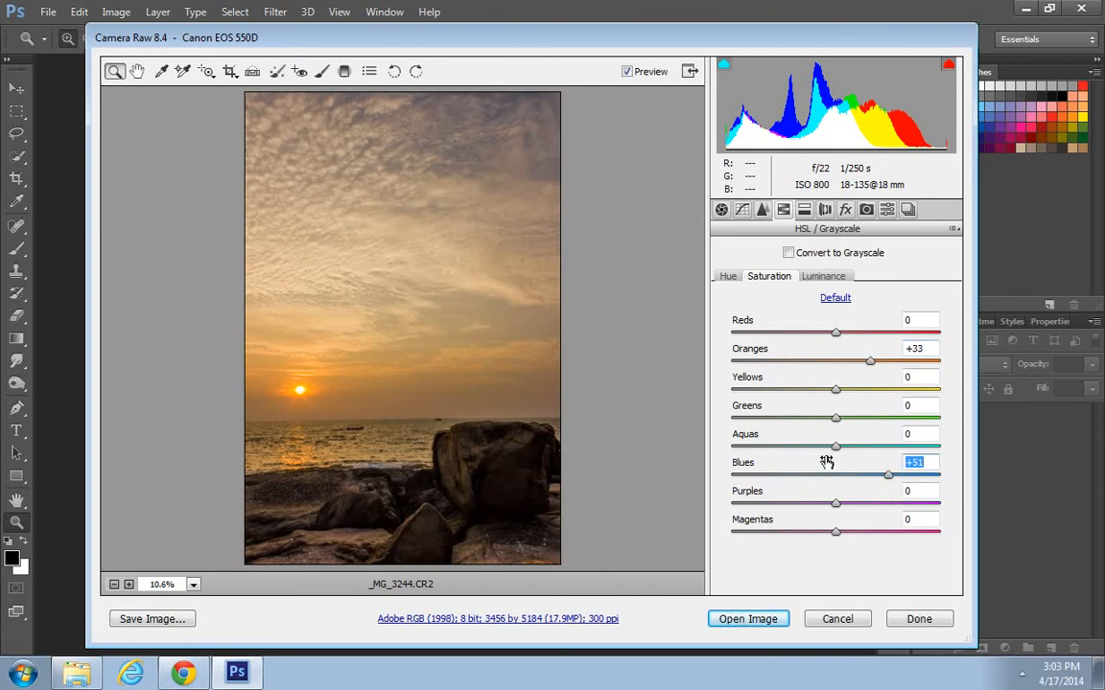
- Lower the HSL luminance of Oranges to -11 and Blues to -19
{"action": "left_click", "coordinate": [819, 278]}
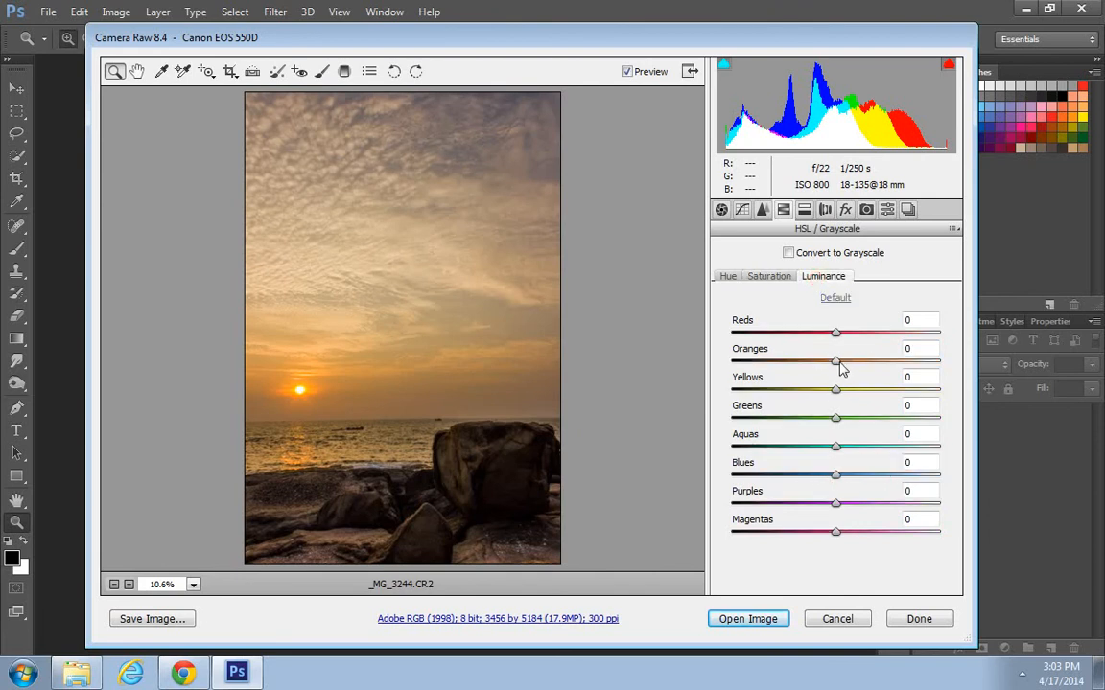
{"action": "left_click_drag", "start_coordinate": [836, 363], "coordinate": [825, 365]}
{"action": "mouse_move", "coordinate": [836, 476]}
{"action": "left_mouse_down"}
{"action": "mouse_move", "coordinate": [855, 488]}
{"action": "mouse_move", "coordinate": [816, 474]}
{"action": "left_mouse_up"}
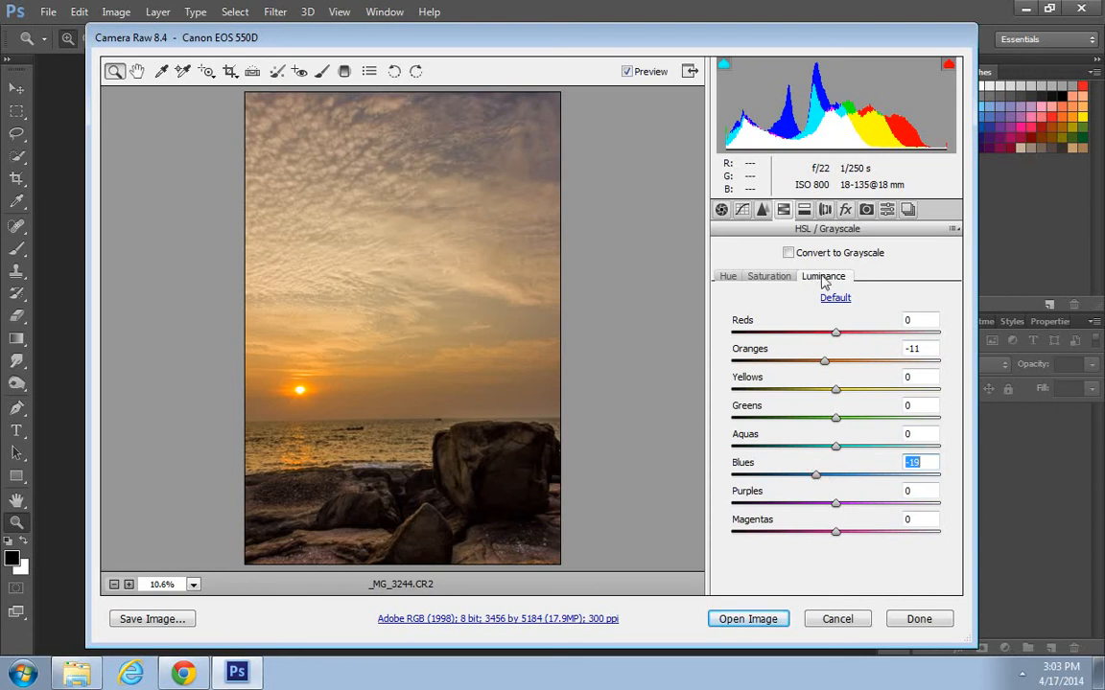
- Reduce noise on the dark rocks with Luminance 43, Luminance Detail 51 and Luminance Contrast 44
{"action": "left_click", "coordinate": [762, 211]}
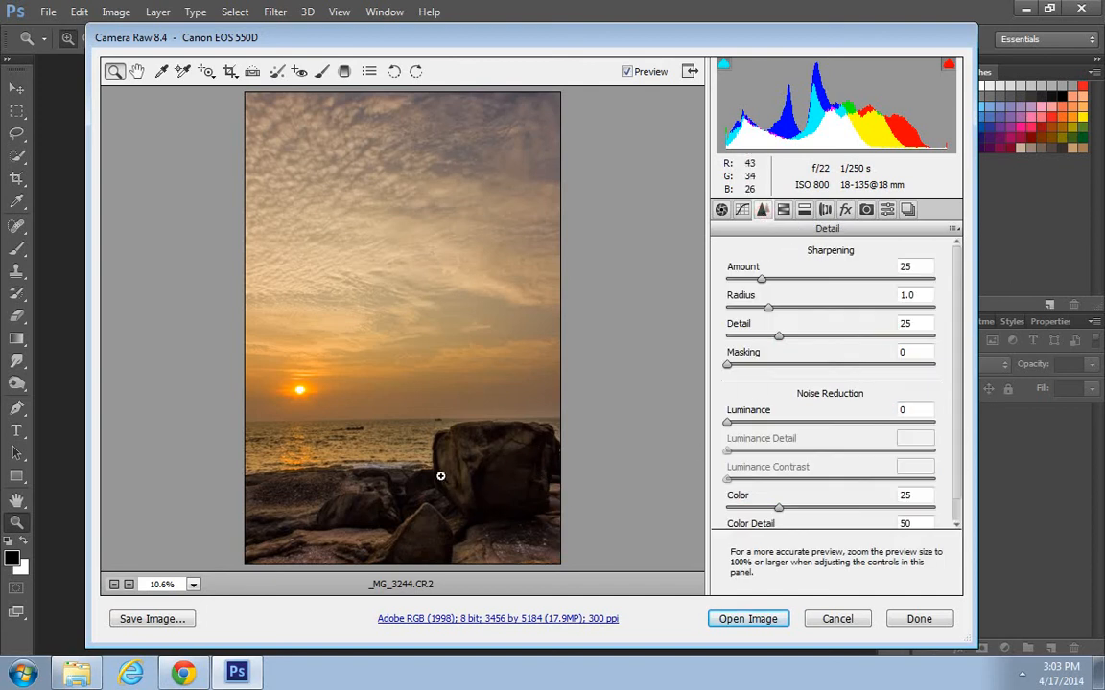
{"action": "left_click", "coordinate": [444, 525]}
{"action": "left_click", "coordinate": [460, 470]}
{"action": "left_click", "coordinate": [460, 471]}
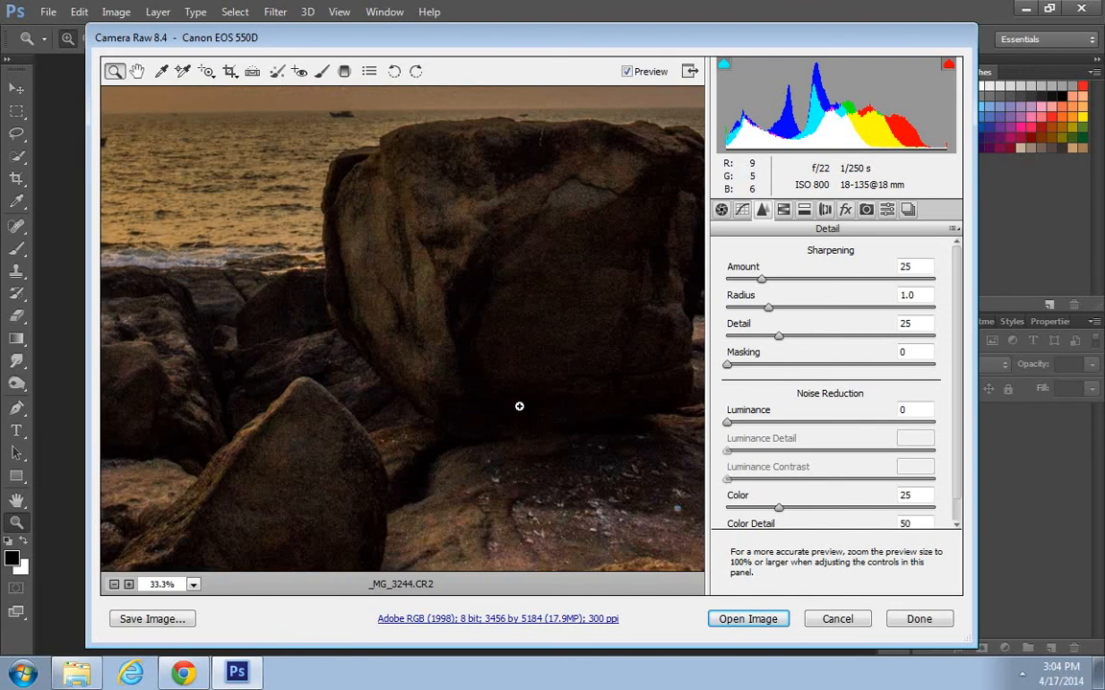
{"action": "key", "text": "h"}
{"action": "left_click_drag", "start_coordinate": [411, 333], "coordinate": [397, 382]}
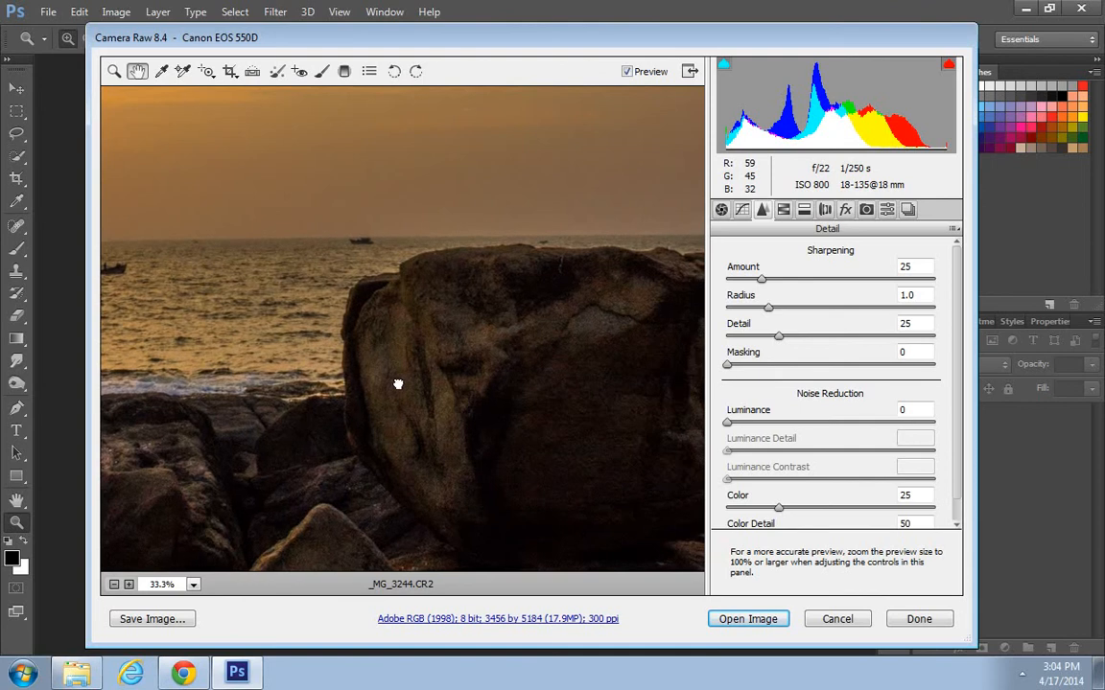
{"action": "left_click", "coordinate": [729, 427], "text": "alt"}
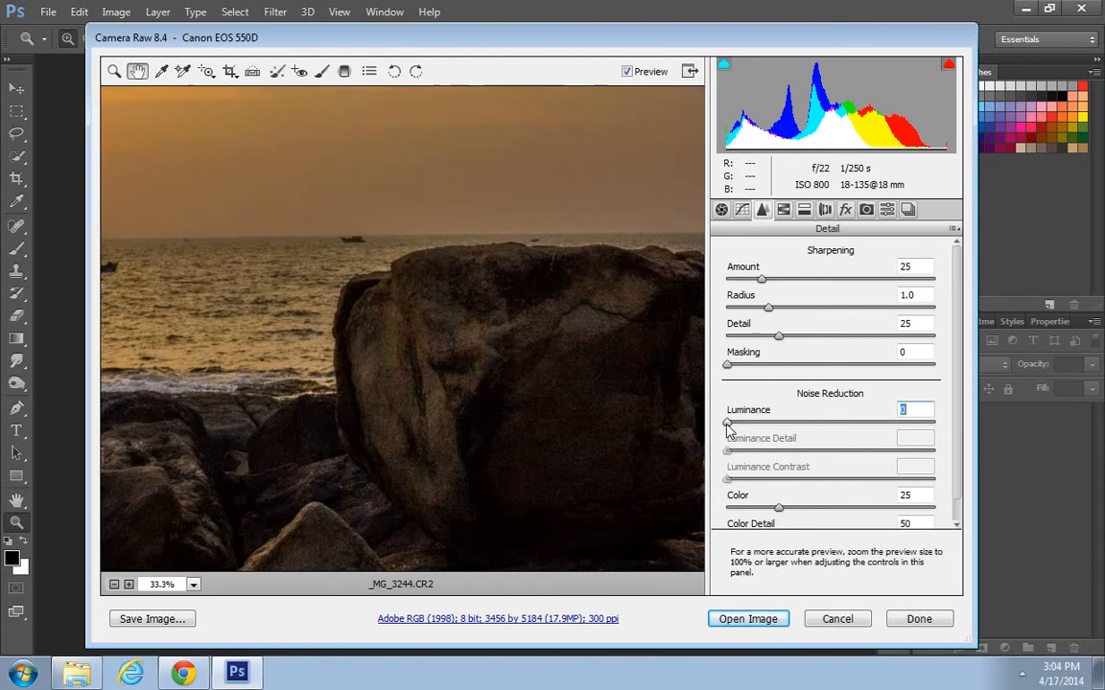
{"action": "left_click_drag", "start_coordinate": [729, 427], "coordinate": [926, 435]}
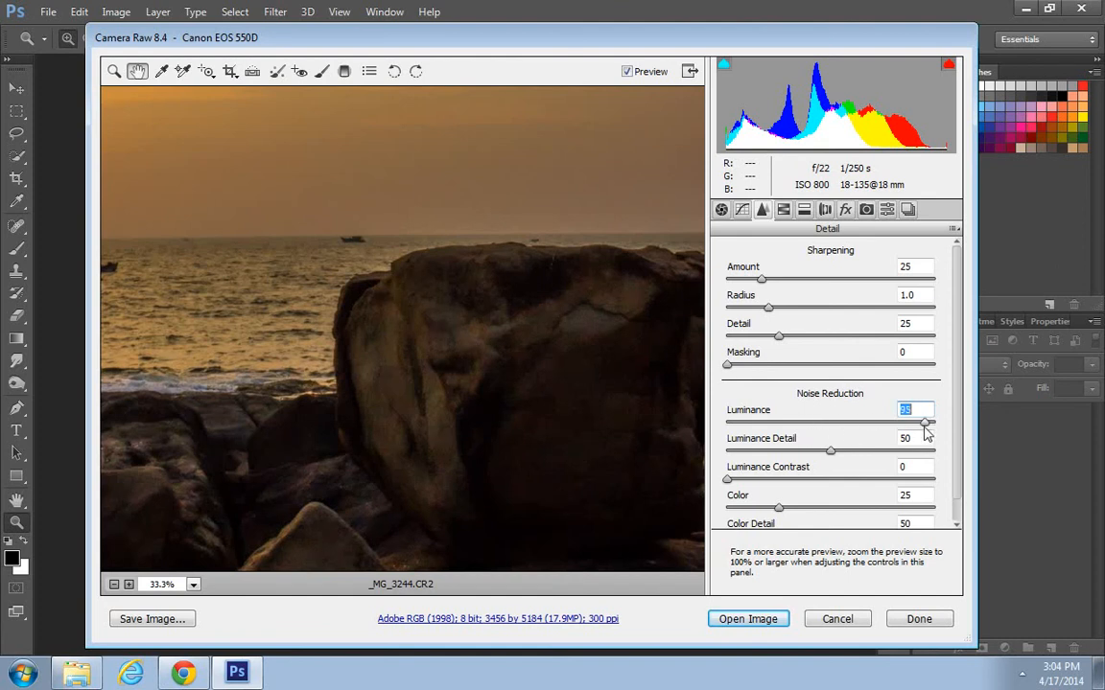
{"action": "left_click_drag", "start_coordinate": [926, 436], "coordinate": [817, 437]}
{"action": "left_click_drag", "start_coordinate": [728, 480], "coordinate": [814, 496]}
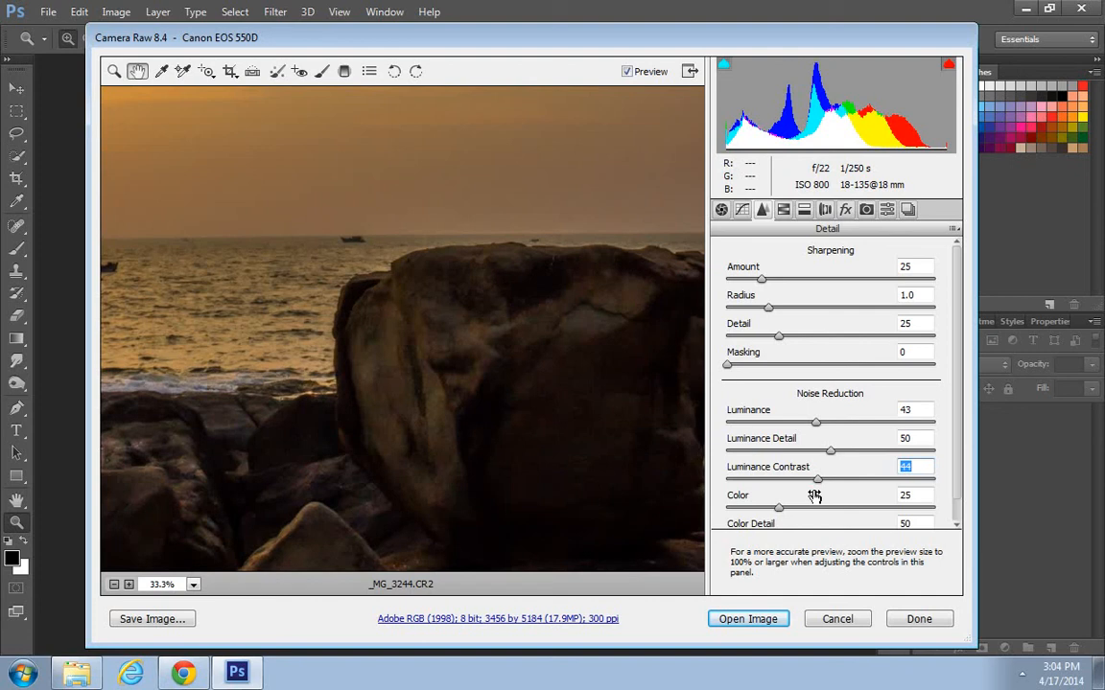
{"action": "mouse_move", "coordinate": [832, 456]}
{"action": "left_mouse_down"}
{"action": "mouse_move", "coordinate": [731, 456]}
{"action": "mouse_move", "coordinate": [834, 464]}
{"action": "left_mouse_up"}
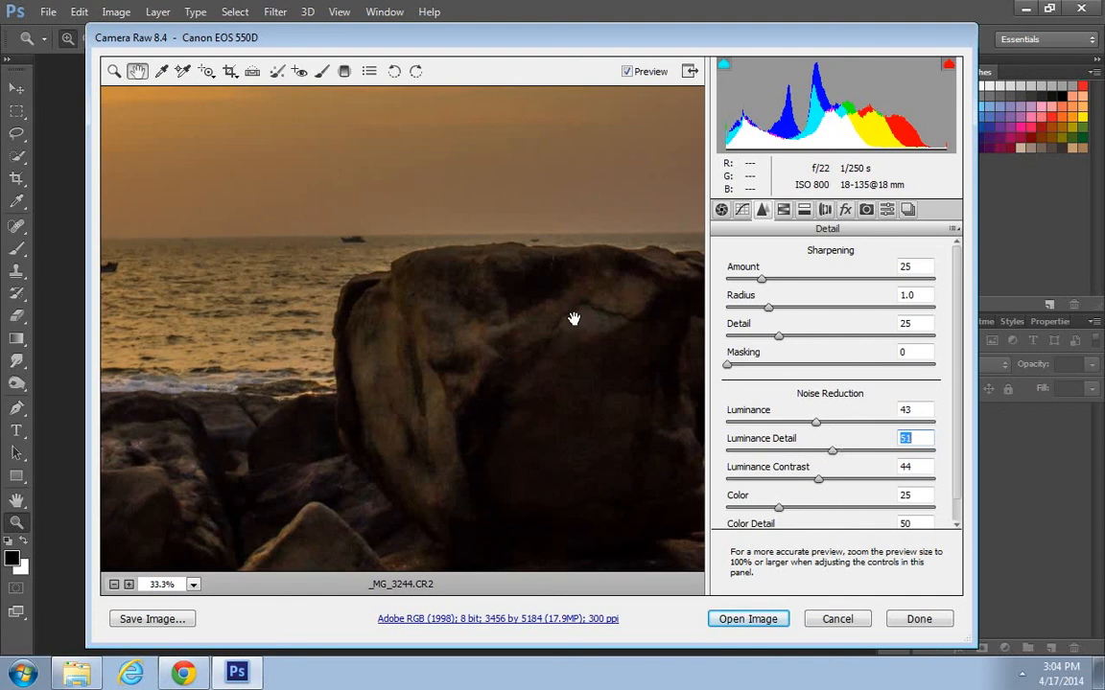
- Set the sharpening Masking to 69 using the black-and-white mask preview, limiting sharpening to the edges of the rocks and sea
{"action": "left_click", "coordinate": [112, 585]}
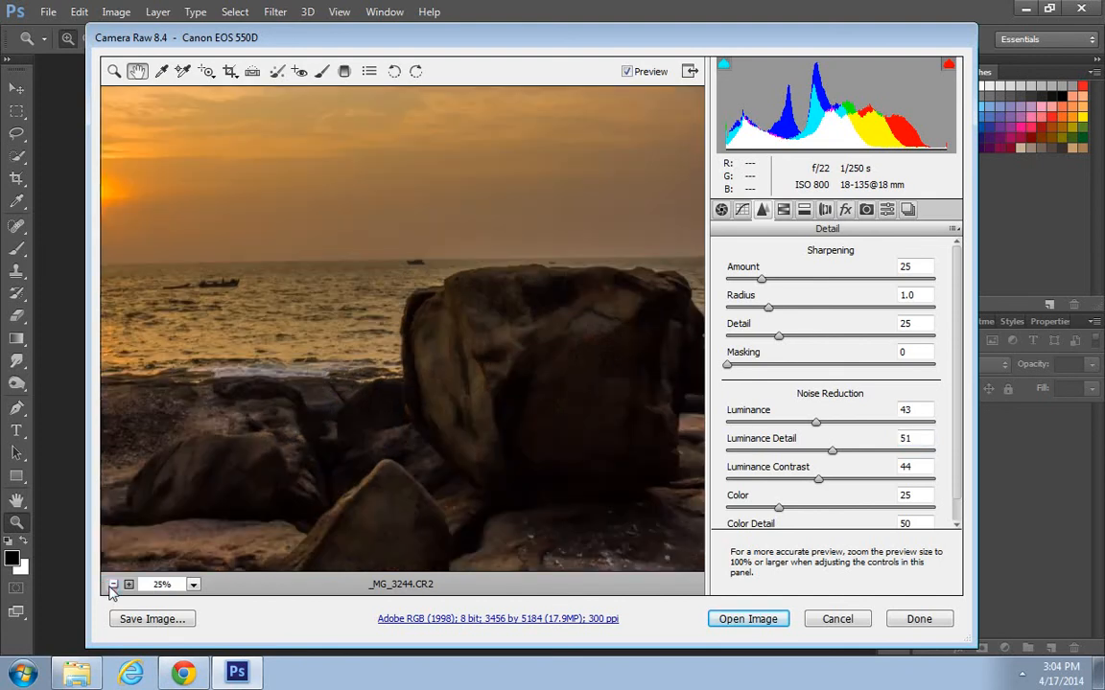
{"action": "left_click", "coordinate": [112, 585]}
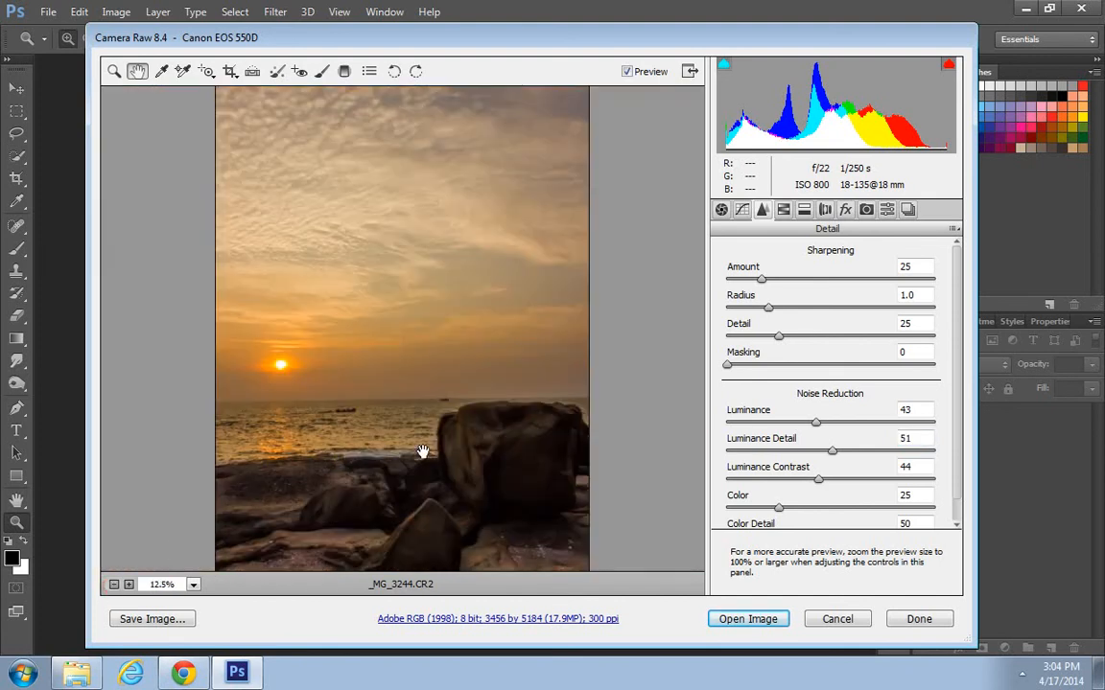
{"action": "left_click", "coordinate": [128, 585]}
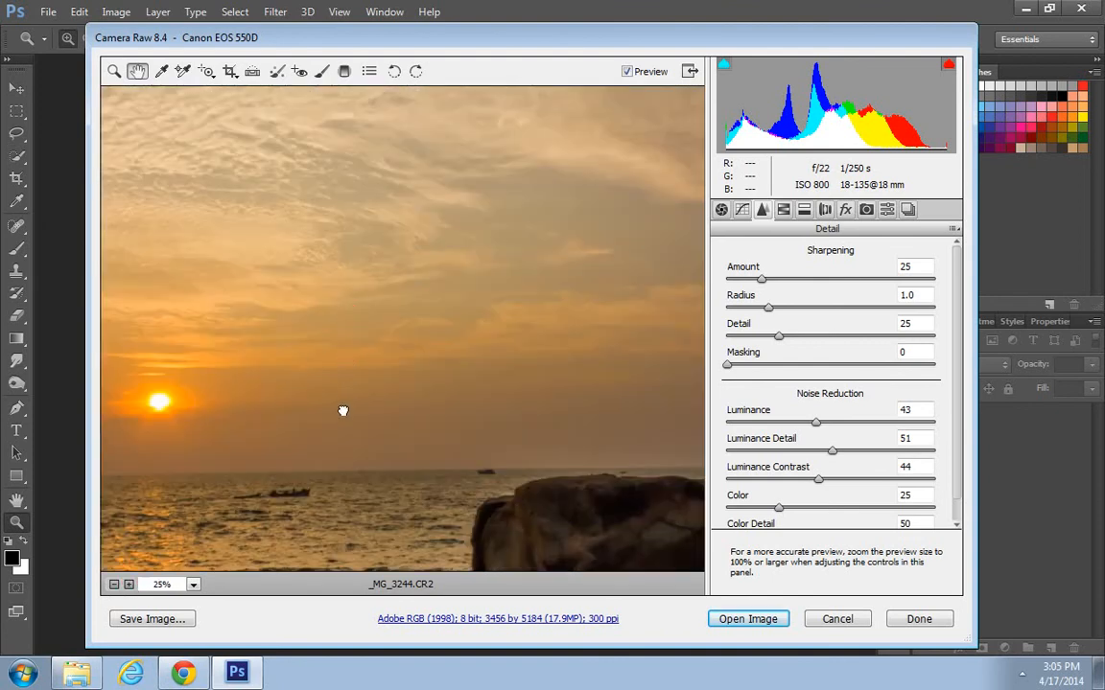
{"action": "left_click_drag", "start_coordinate": [355, 316], "coordinate": [431, 396]}
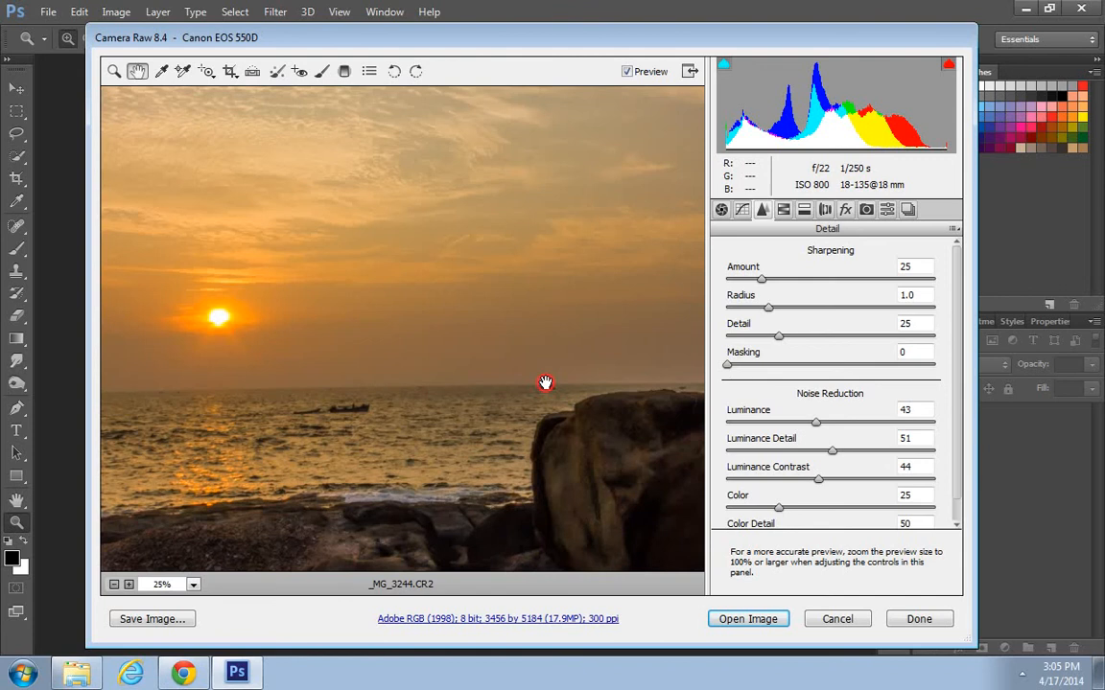
{"action": "left_click_drag", "start_coordinate": [487, 292], "coordinate": [429, 225]}
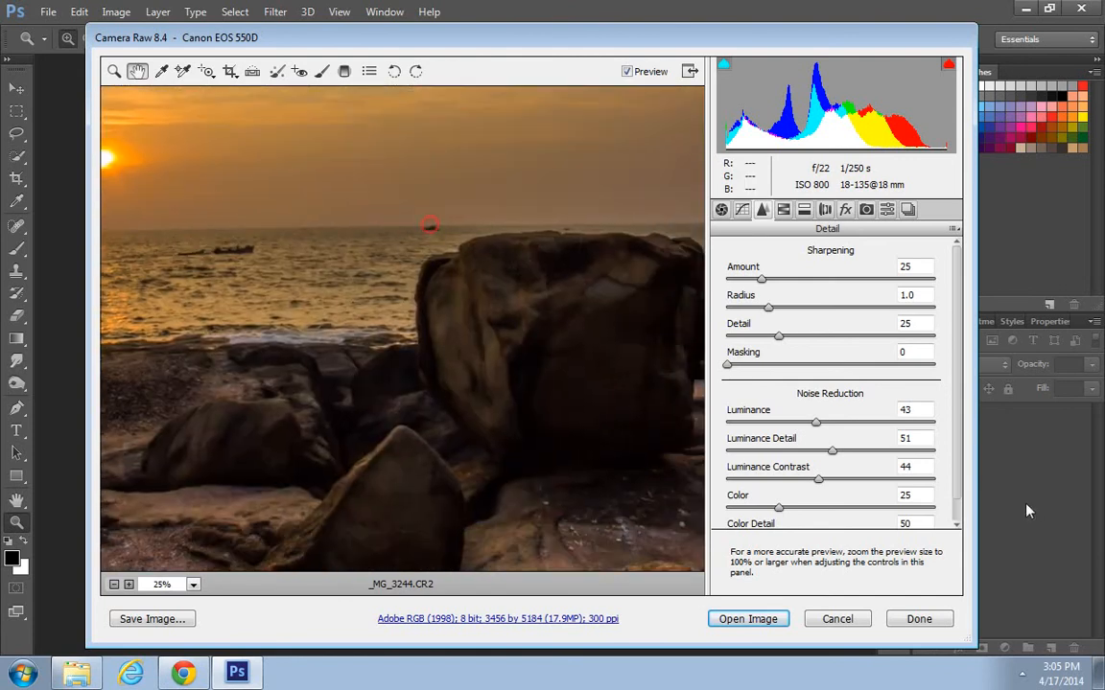
{"action": "key", "text": "alt"}
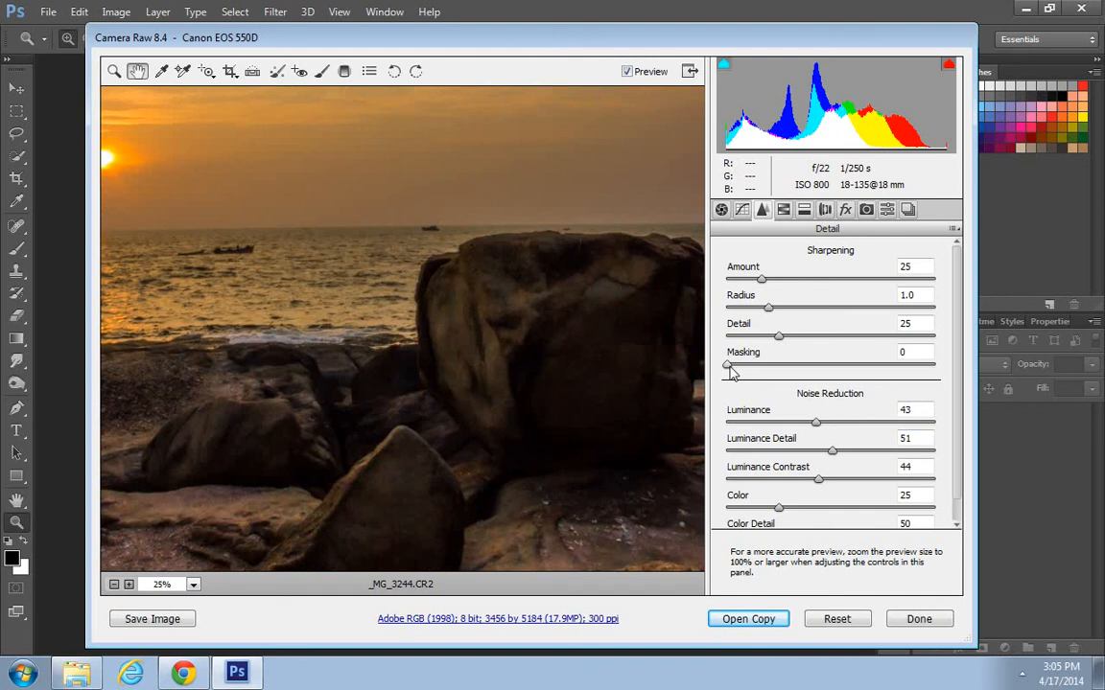
{"action": "left_click_drag", "start_coordinate": [729, 369], "coordinate": [866, 374]}
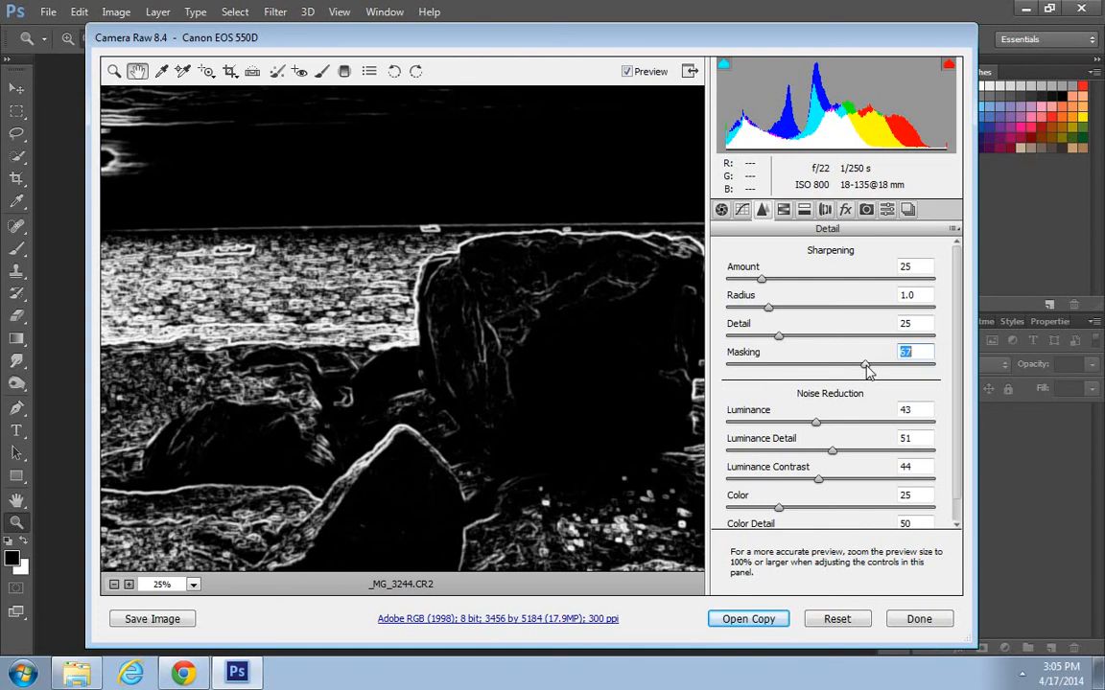
{"action": "mouse_move", "coordinate": [866, 372]}
{"action": "left_mouse_down"}
{"action": "mouse_move", "coordinate": [940, 372]}
{"action": "mouse_move", "coordinate": [868, 370]}
{"action": "left_mouse_up"}
{"action": "left_click_drag", "start_coordinate": [560, 305], "coordinate": [558, 444]}
{"action": "left_click", "coordinate": [868, 365], "text": "alt"}
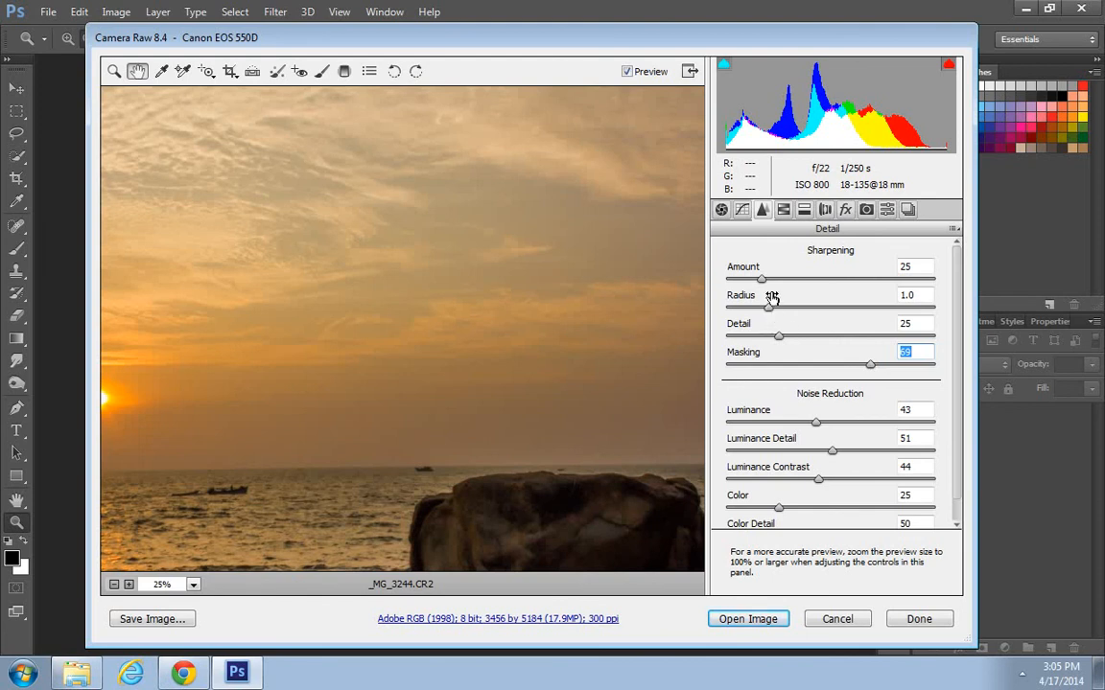
- Set the sharpening Radius to 1.6 while judging the edges in the grayscale preview
{"action": "left_click_drag", "start_coordinate": [535, 508], "coordinate": [517, 406]}
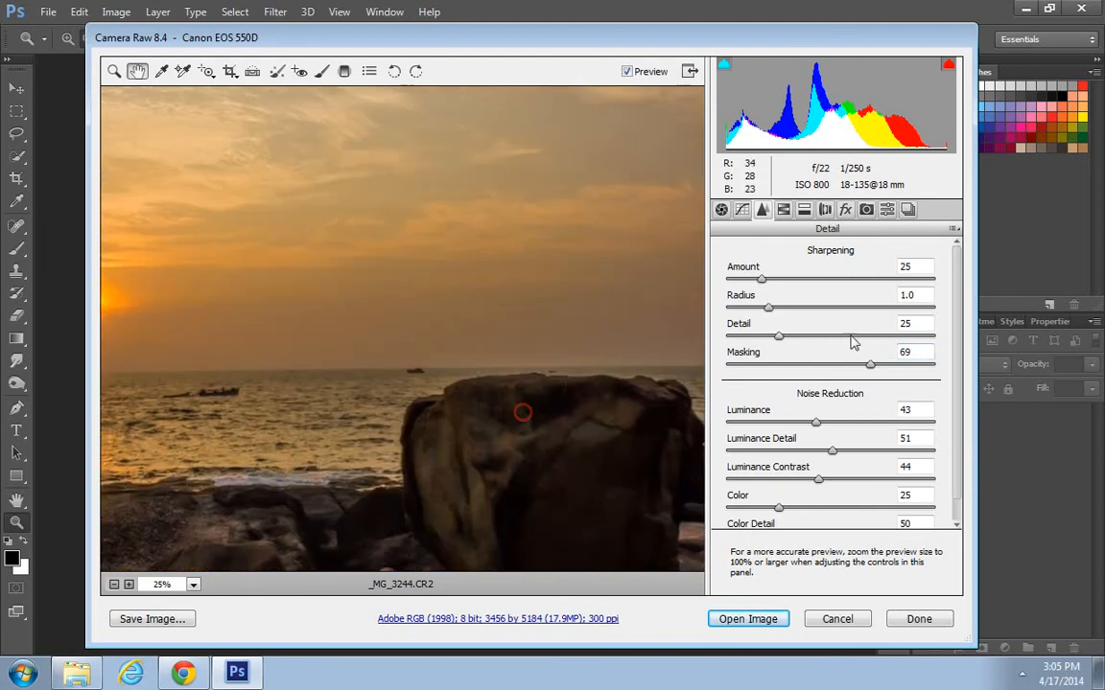
{"action": "left_click_drag", "start_coordinate": [768, 306], "coordinate": [777, 312]}
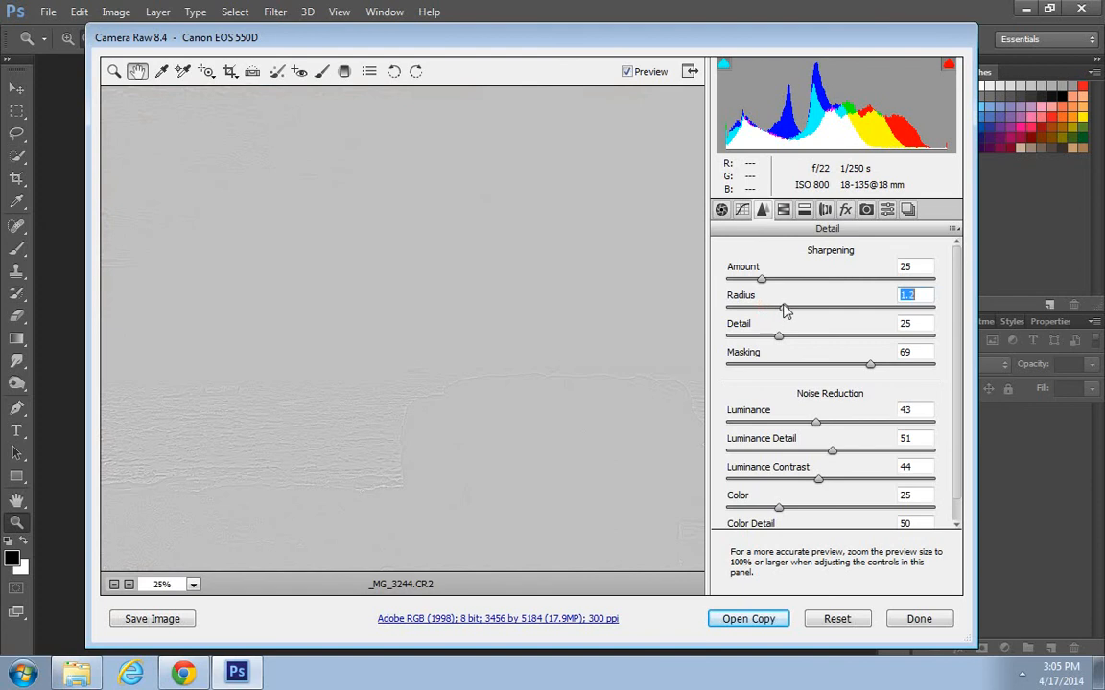
{"action": "left_click_drag", "start_coordinate": [813, 305], "coordinate": [829, 316]}
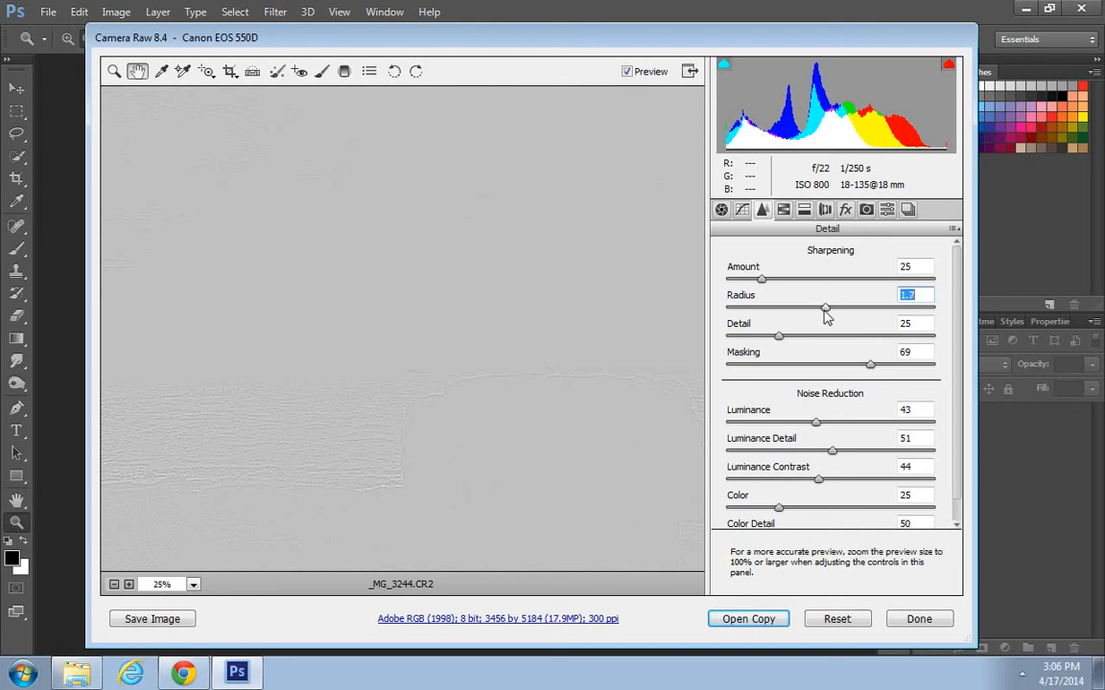
{"action": "left_click_drag", "start_coordinate": [853, 318], "coordinate": [902, 317]}
{"action": "left_click_drag", "start_coordinate": [903, 321], "coordinate": [816, 308]}
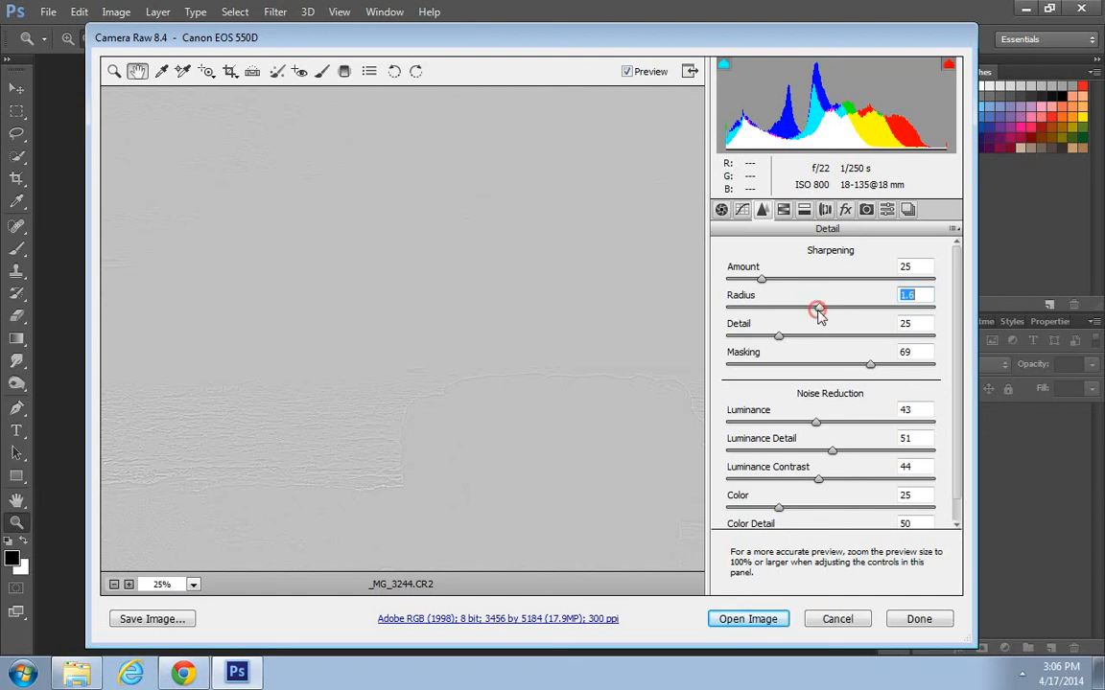
- Raise the sharpening Amount to 61 and Detail to 37
{"action": "left_click_drag", "start_coordinate": [762, 278], "coordinate": [812, 288]}
{"action": "left_click", "coordinate": [779, 336]}
{"action": "left_click_drag", "start_coordinate": [779, 337], "coordinate": [803, 333]}
- Fine-tune the sharpening Detail to 40 on the large rock using the grayscale preview
{"action": "left_click", "coordinate": [129, 585]}
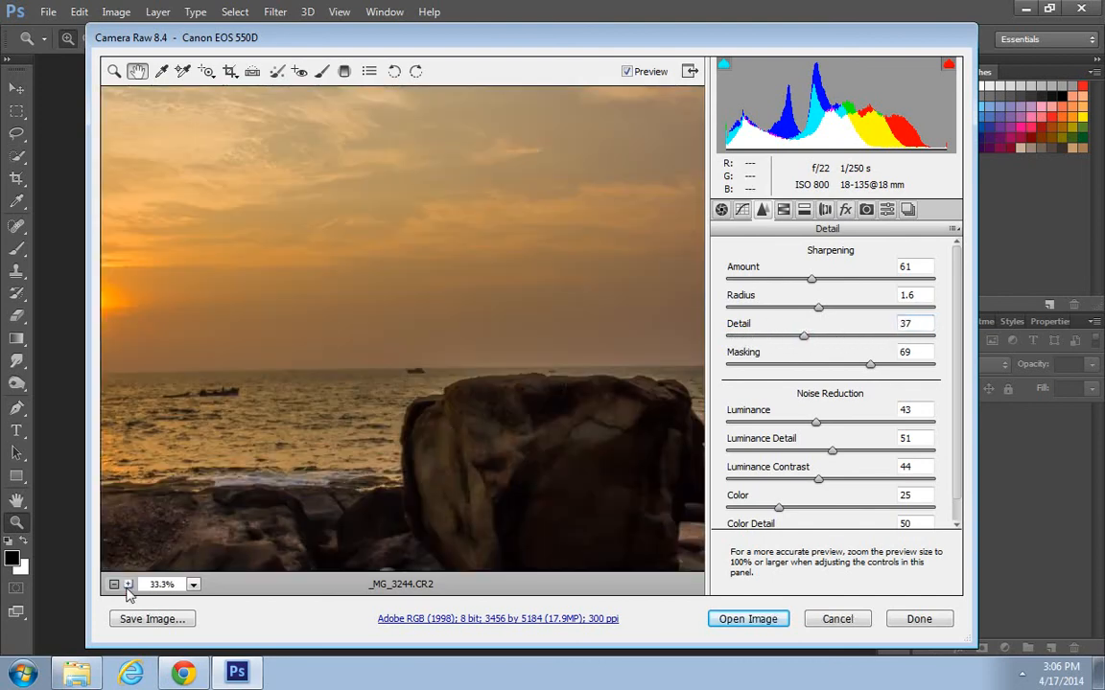
{"action": "left_click", "coordinate": [129, 585]}
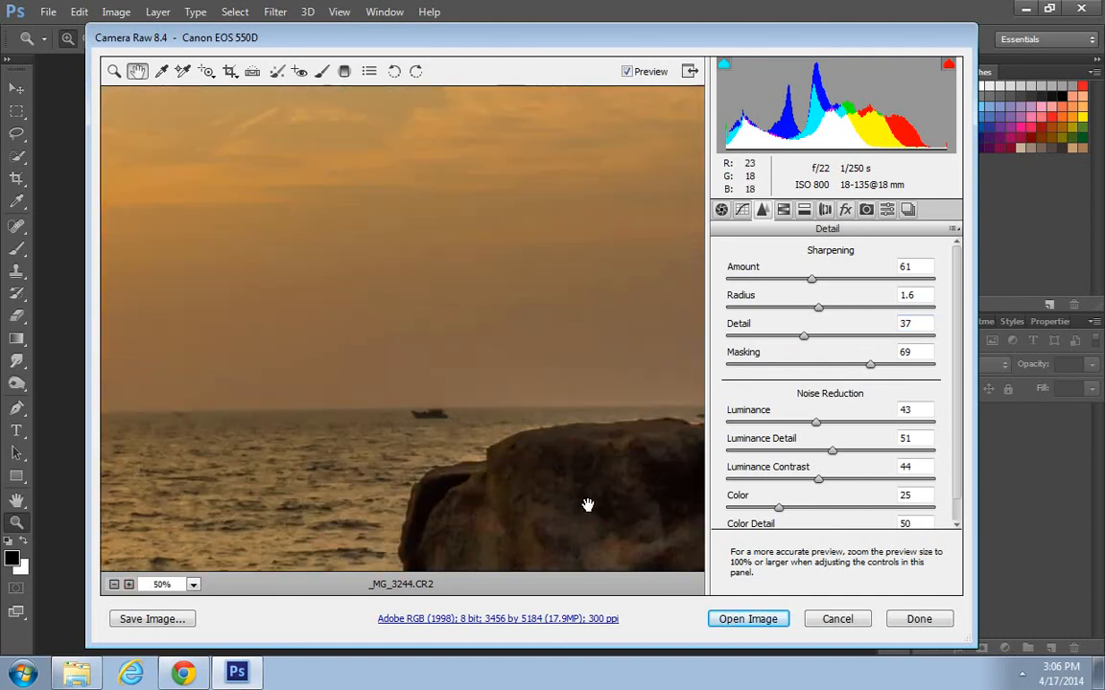
{"action": "left_click_drag", "start_coordinate": [615, 526], "coordinate": [508, 410]}
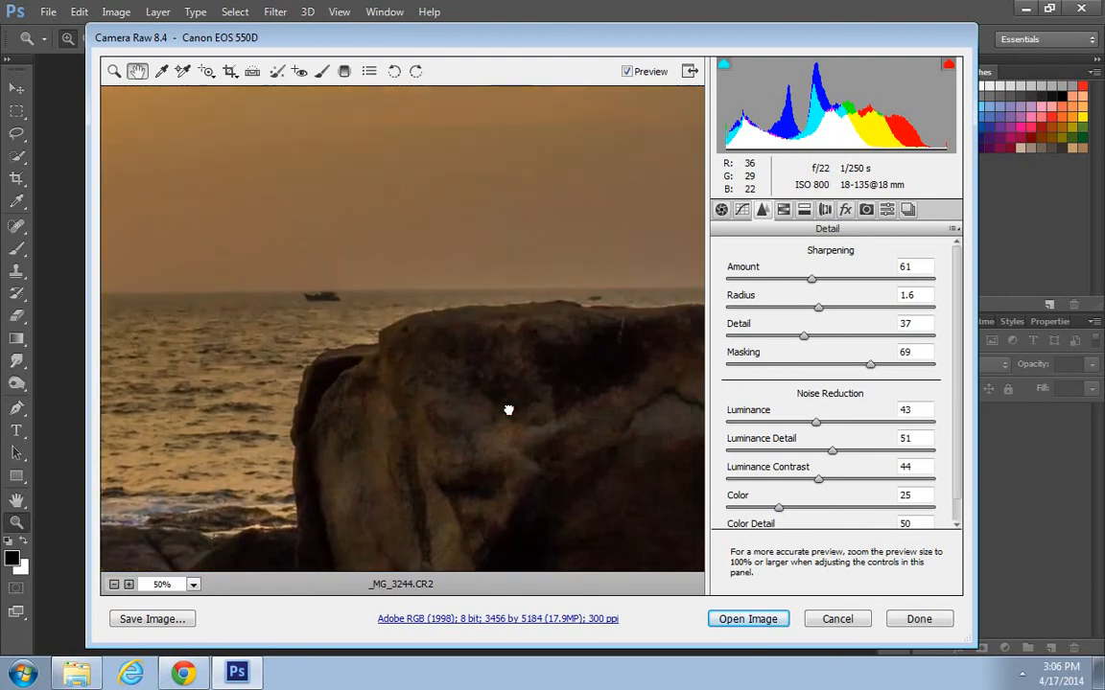
{"action": "left_click", "coordinate": [804, 338], "text": "alt"}
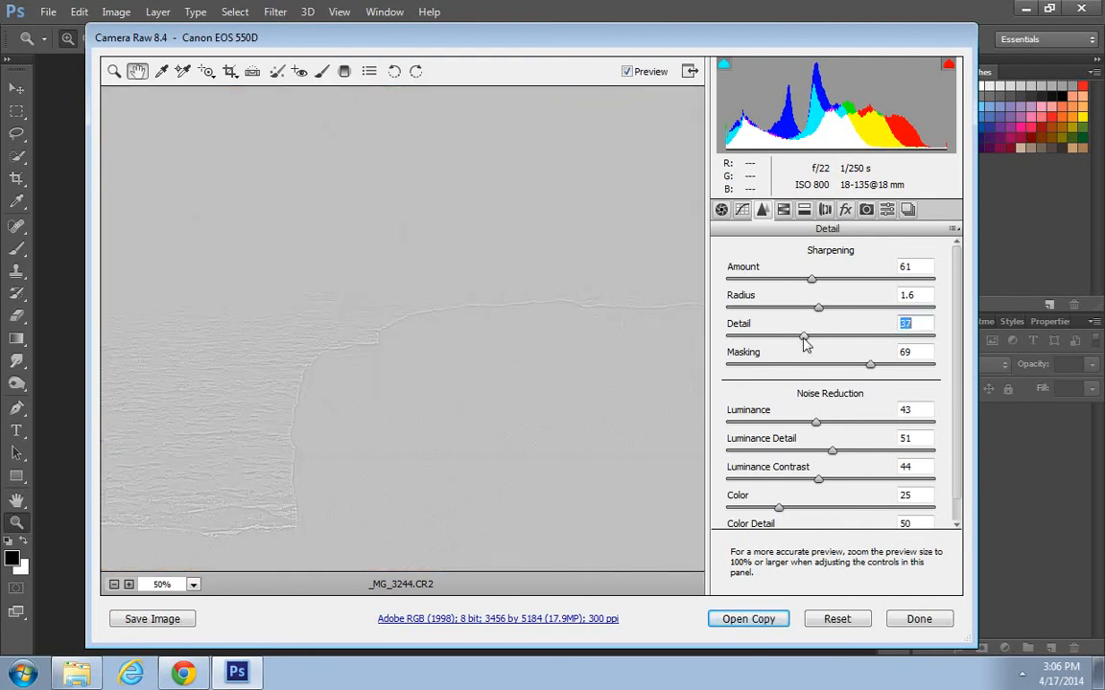
{"action": "left_click_drag", "start_coordinate": [803, 340], "coordinate": [940, 338]}
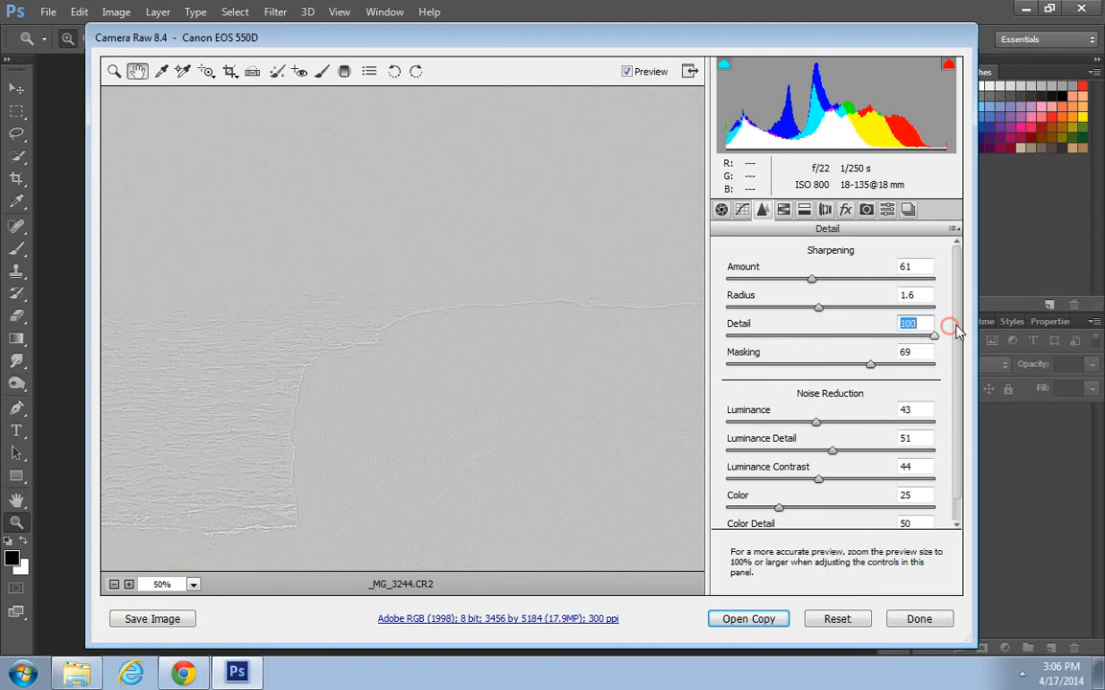
{"action": "left_click", "coordinate": [934, 338], "text": "alt"}
{"action": "left_click_drag", "start_coordinate": [935, 338], "coordinate": [806, 337]}
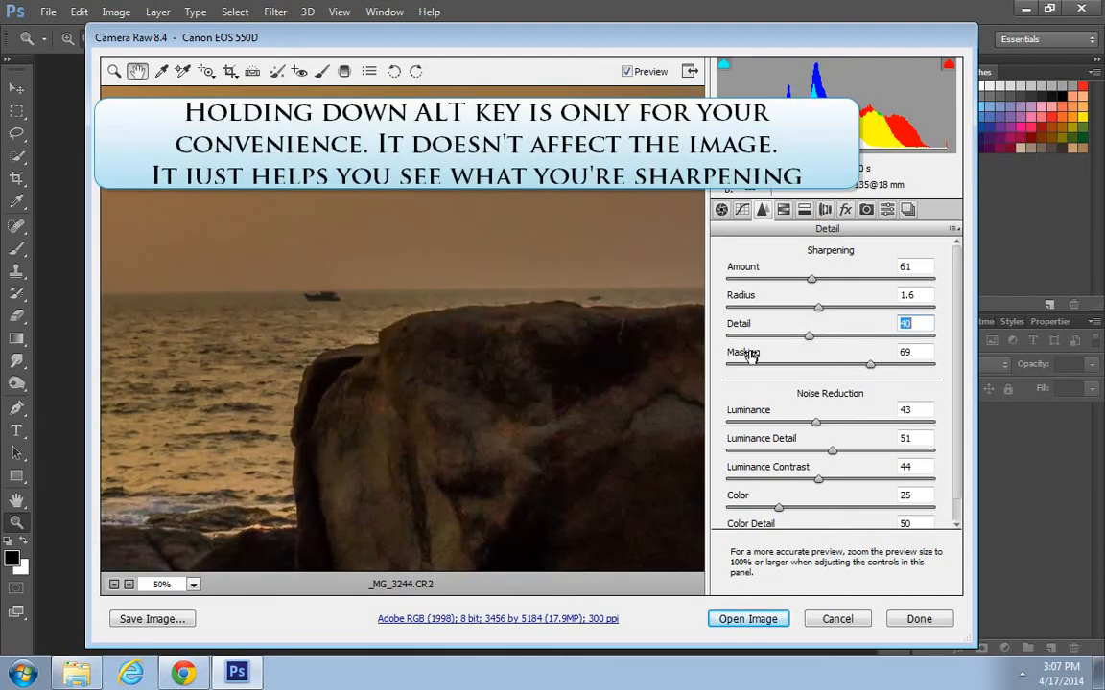
- Fit the whole photo in view and compare it with and without the adjustments
{"action": "right_click", "coordinate": [351, 311]}
{"action": "left_click", "coordinate": [393, 487]}
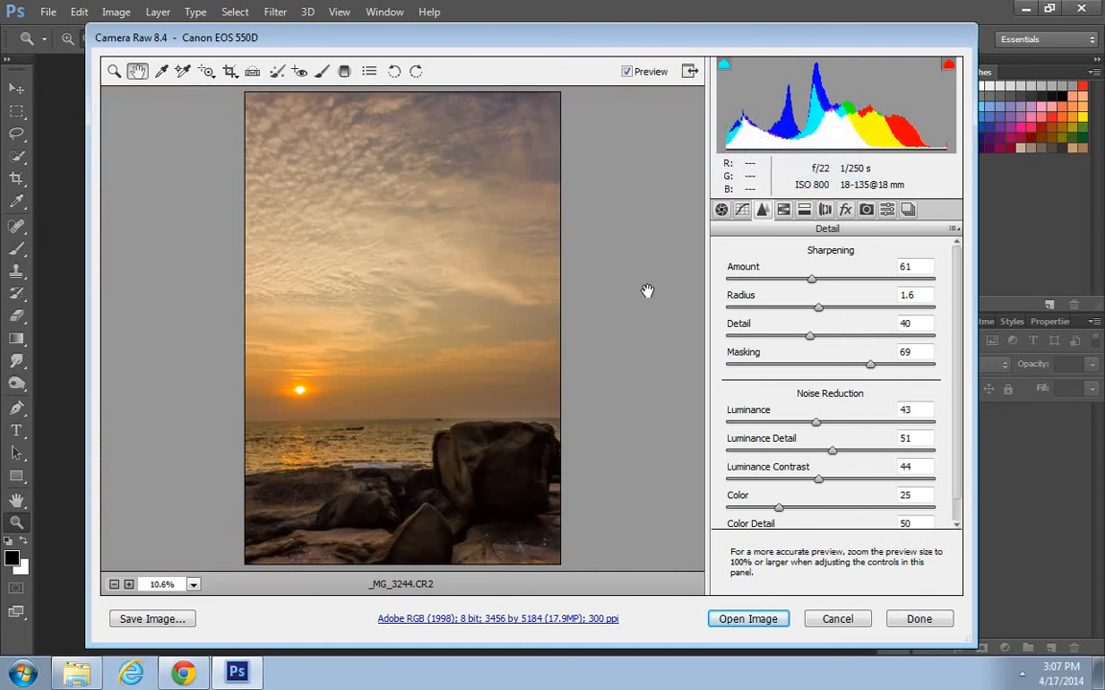
{"action": "left_click", "coordinate": [890, 212]}
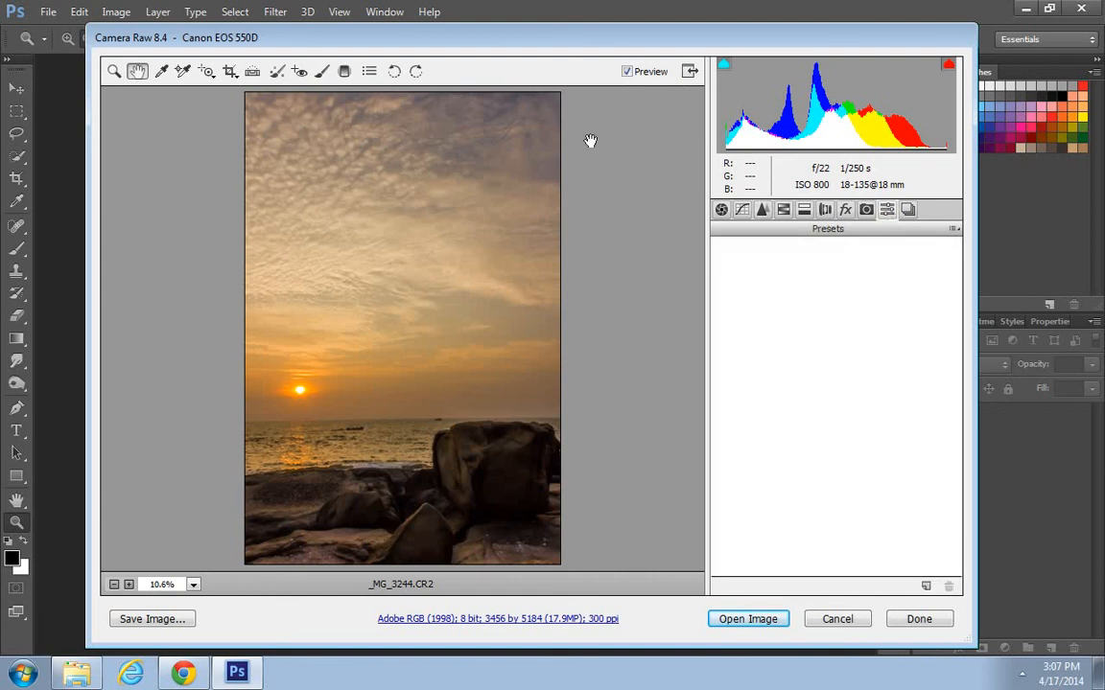
{"action": "left_click", "coordinate": [626, 72]}
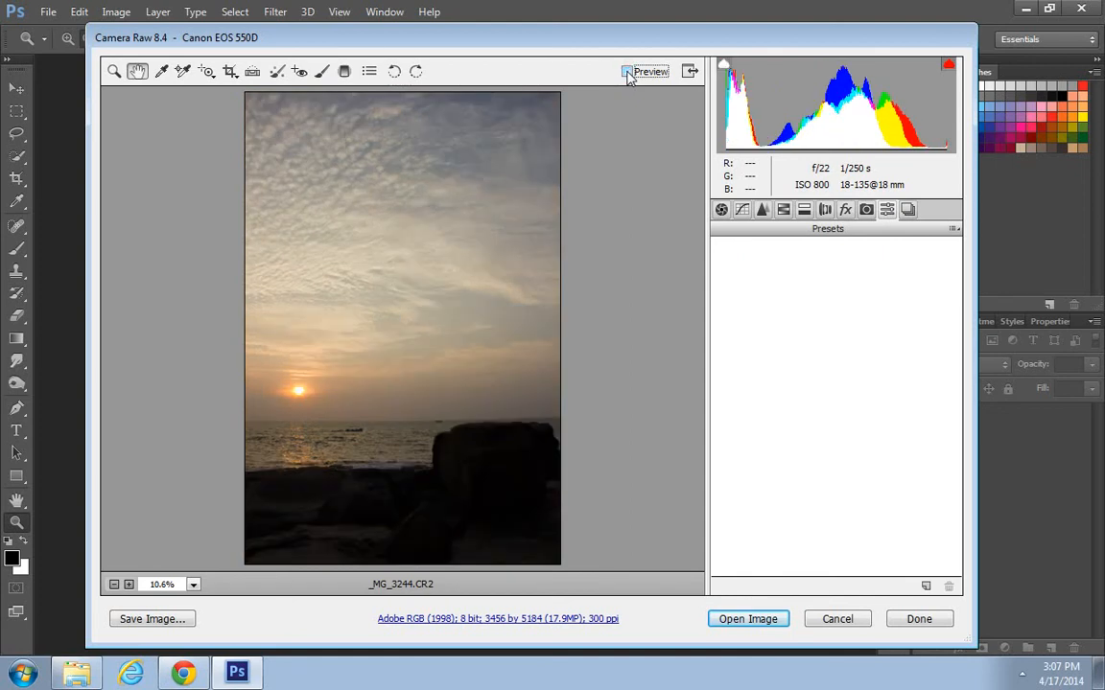
{"action": "left_click", "coordinate": [626, 72]}
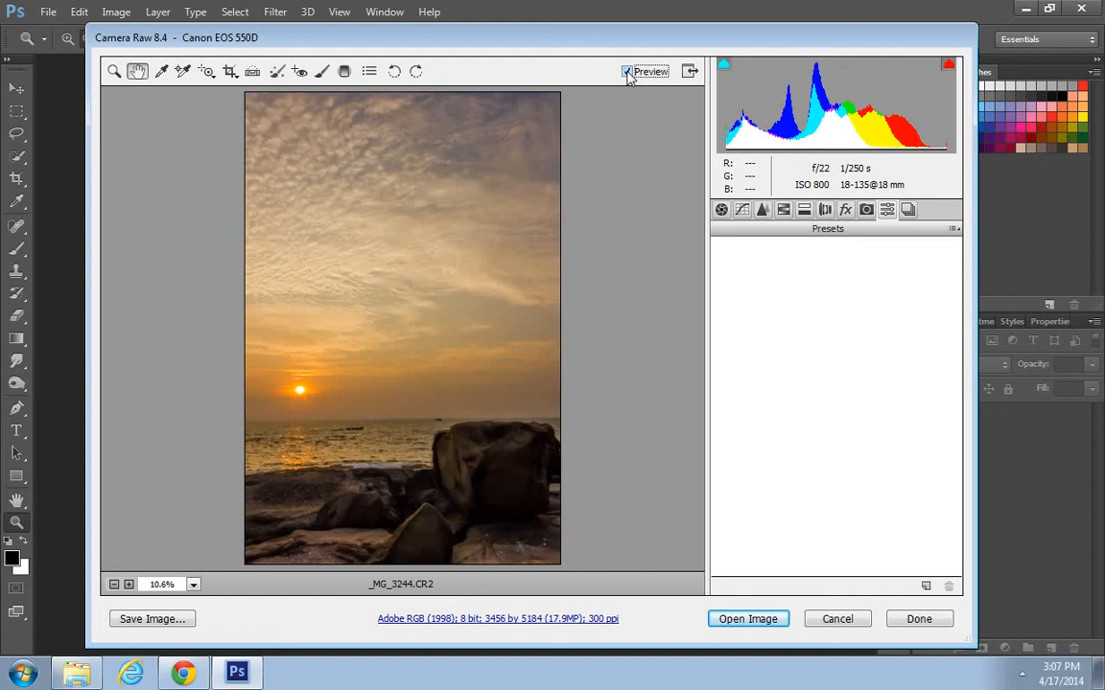